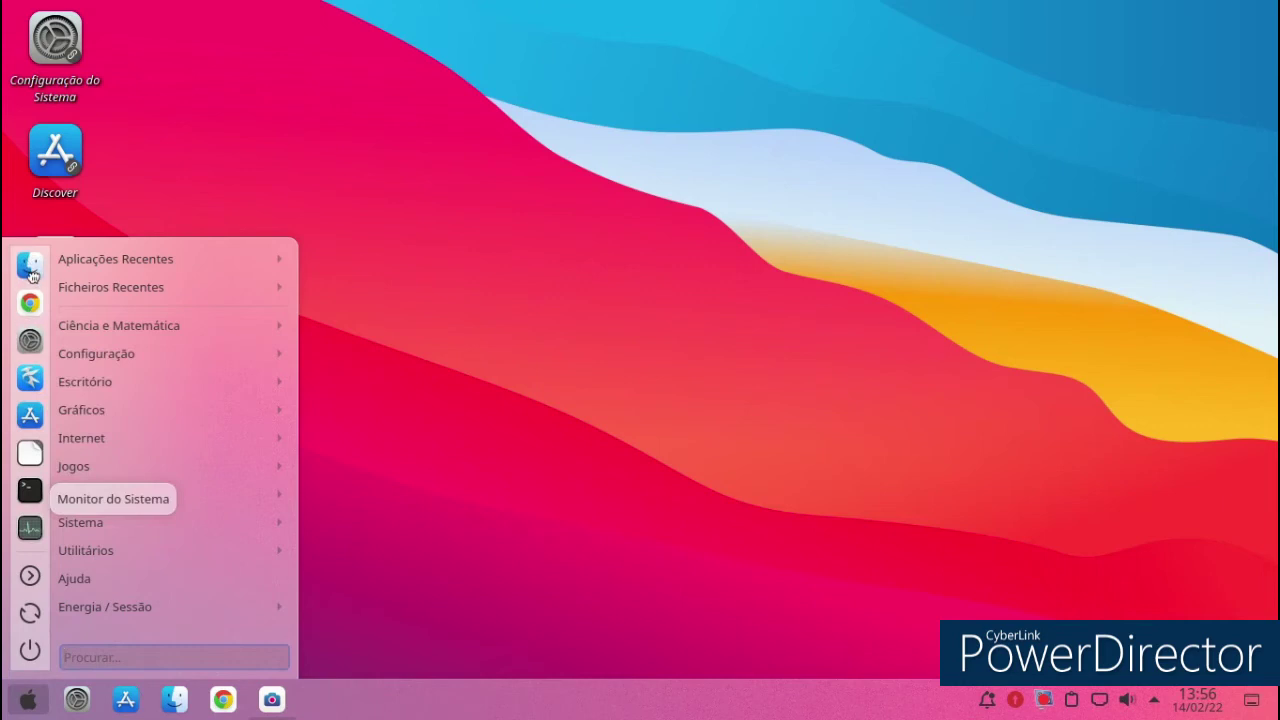
Switch the start menu to the alternative element Lançador de Aplicações.
click(457, 109)
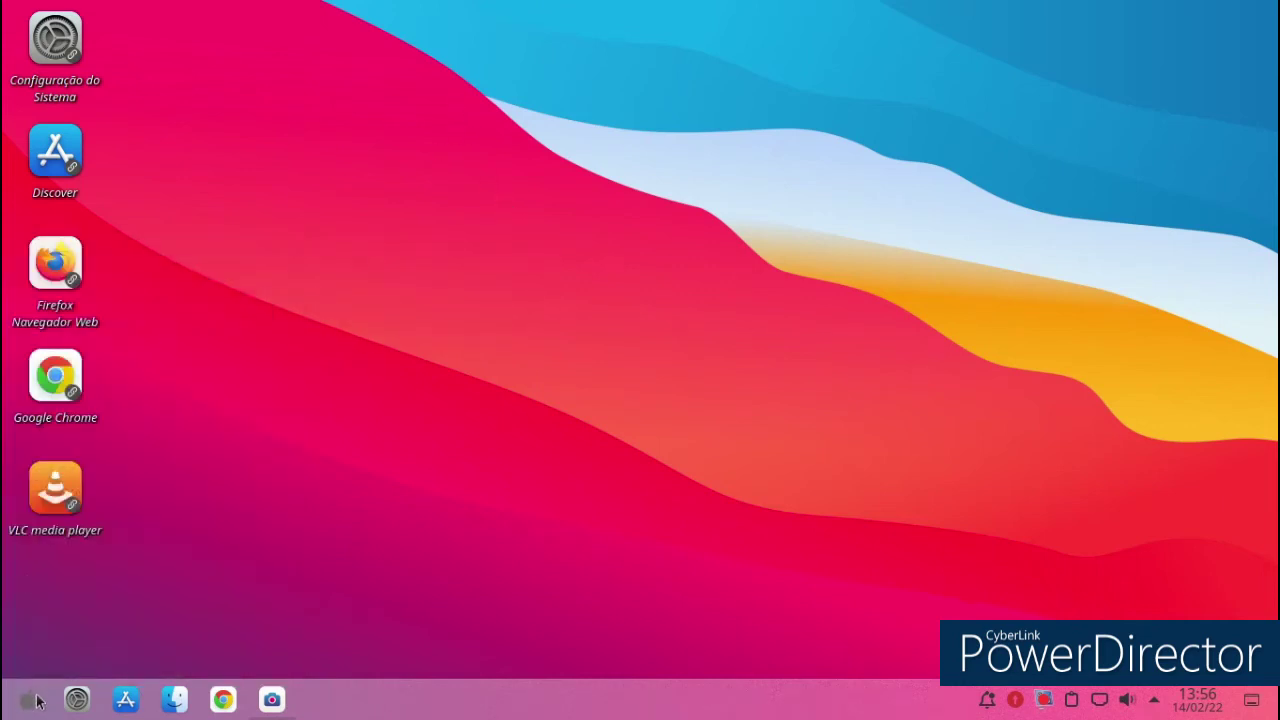
right_click(36, 702)
click(104, 589)
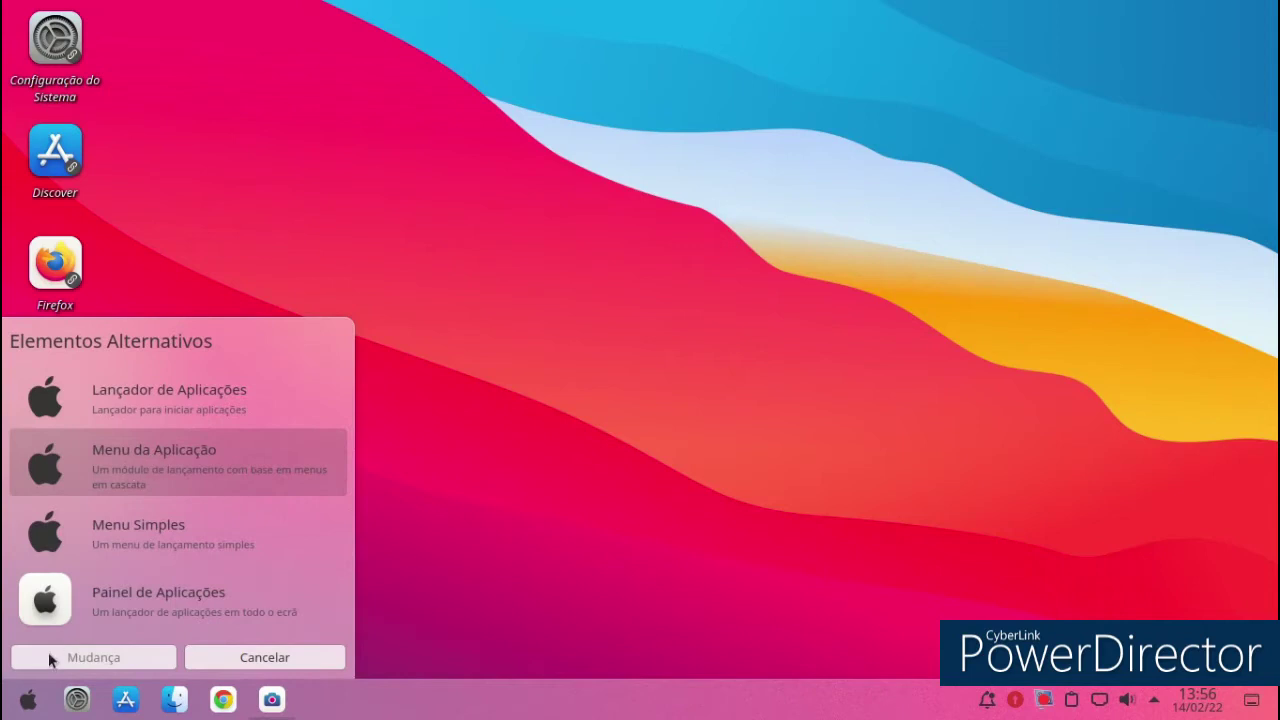
click(127, 384)
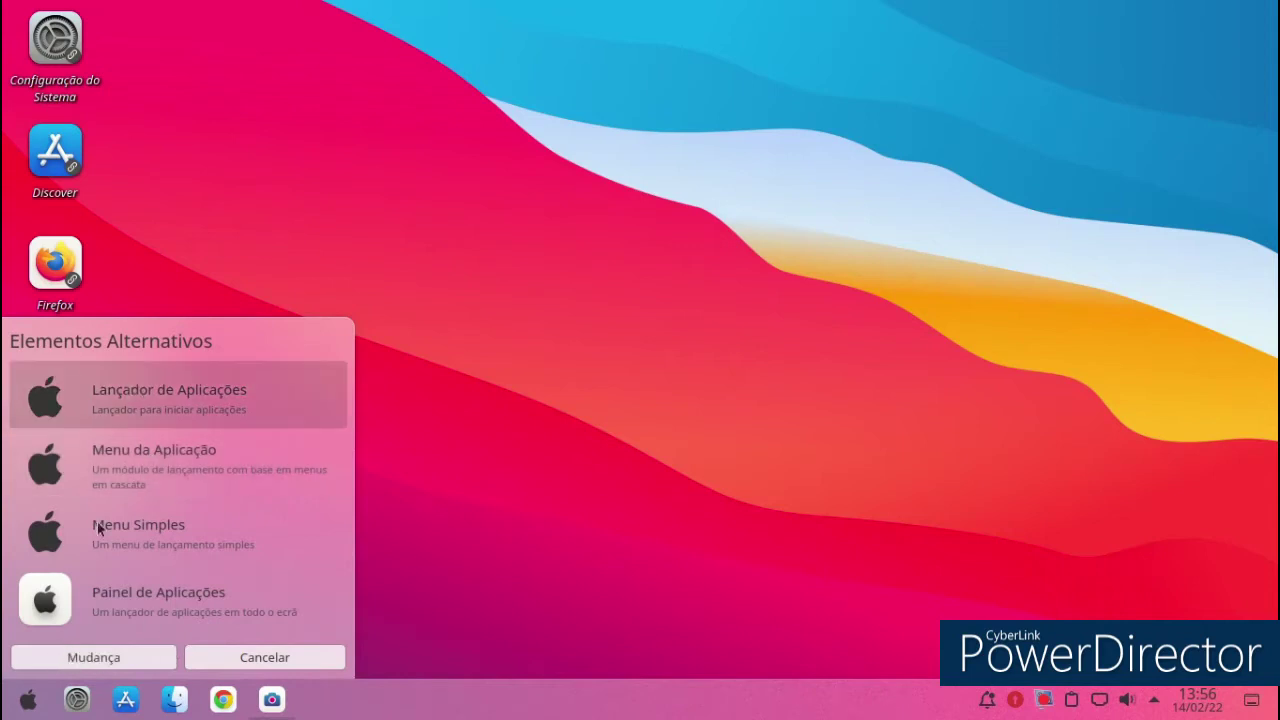
click(45, 664)
Launch VLC media player from the Multimédia category and close it after accepting its privacy and network access policy.
click(8, 697)
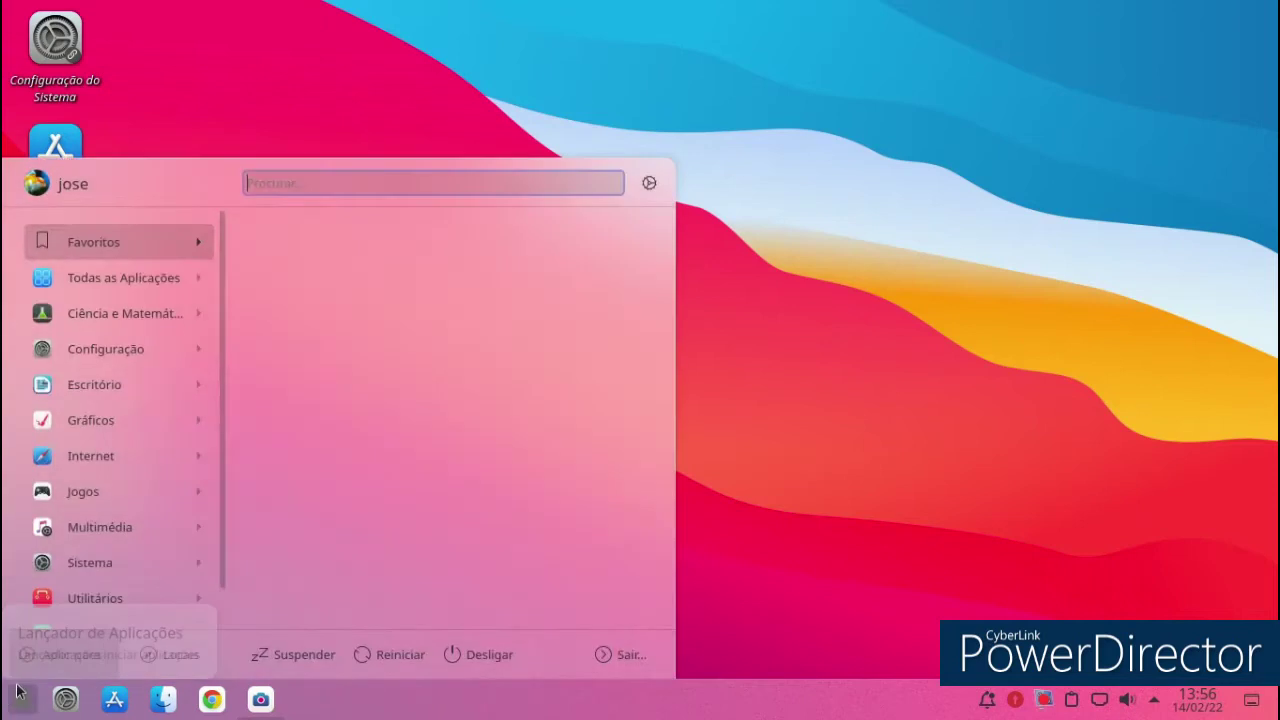
mouse_move(148, 507)
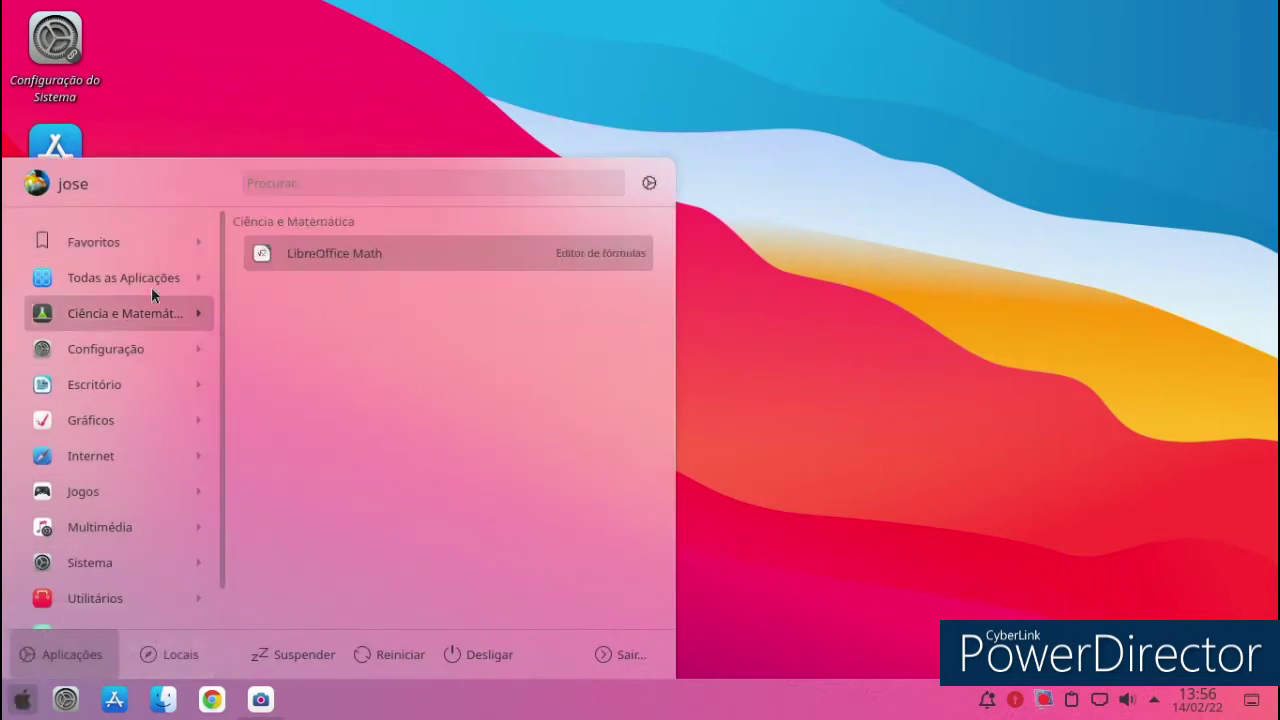
mouse_move(120, 465)
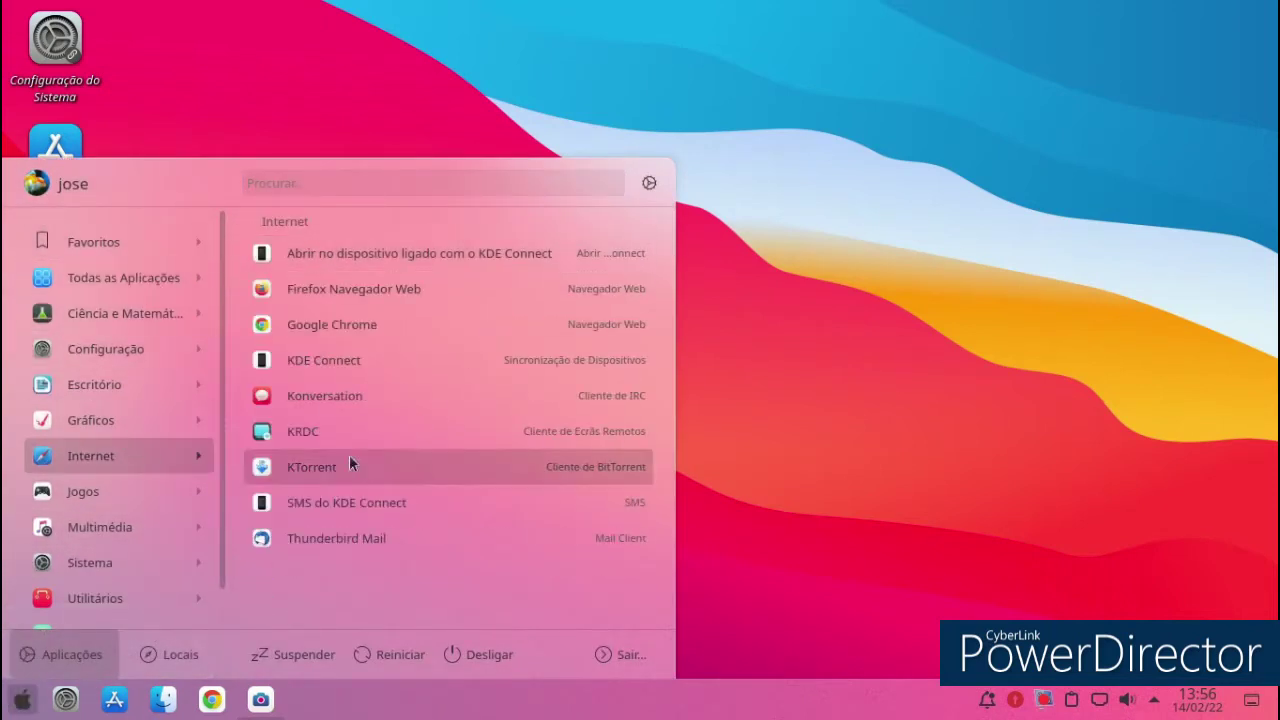
mouse_move(107, 527)
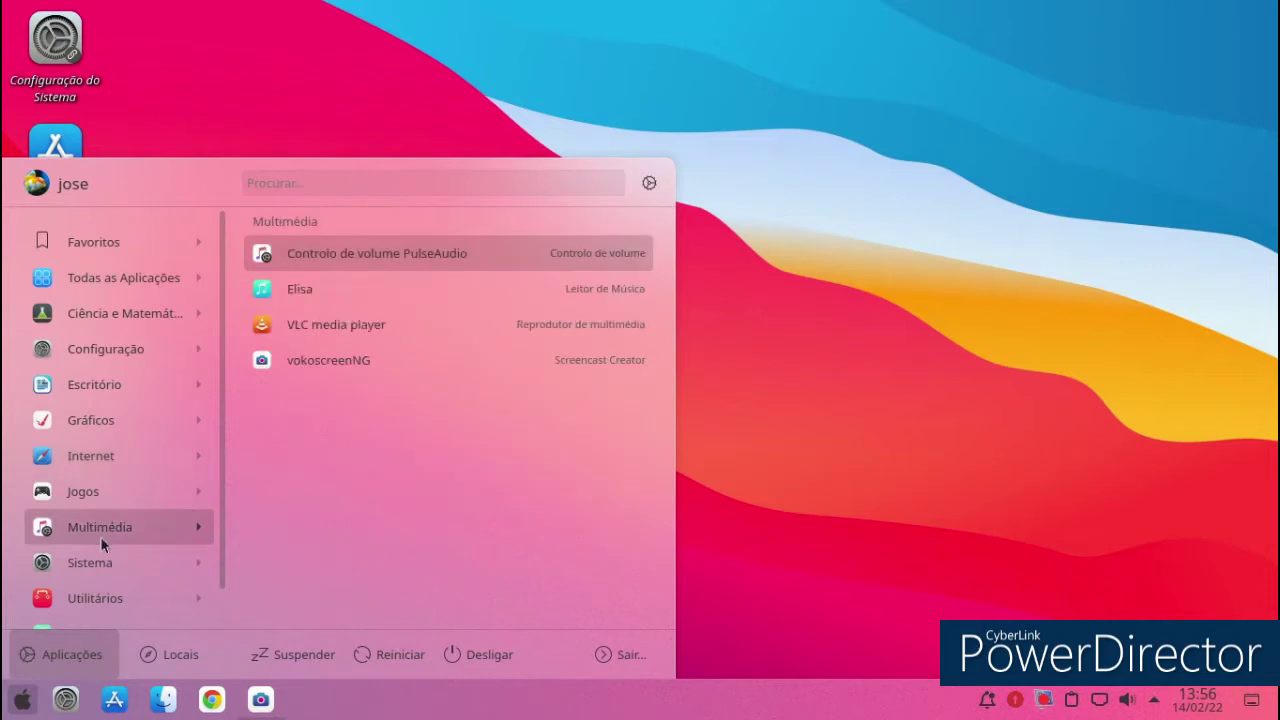
click(438, 336)
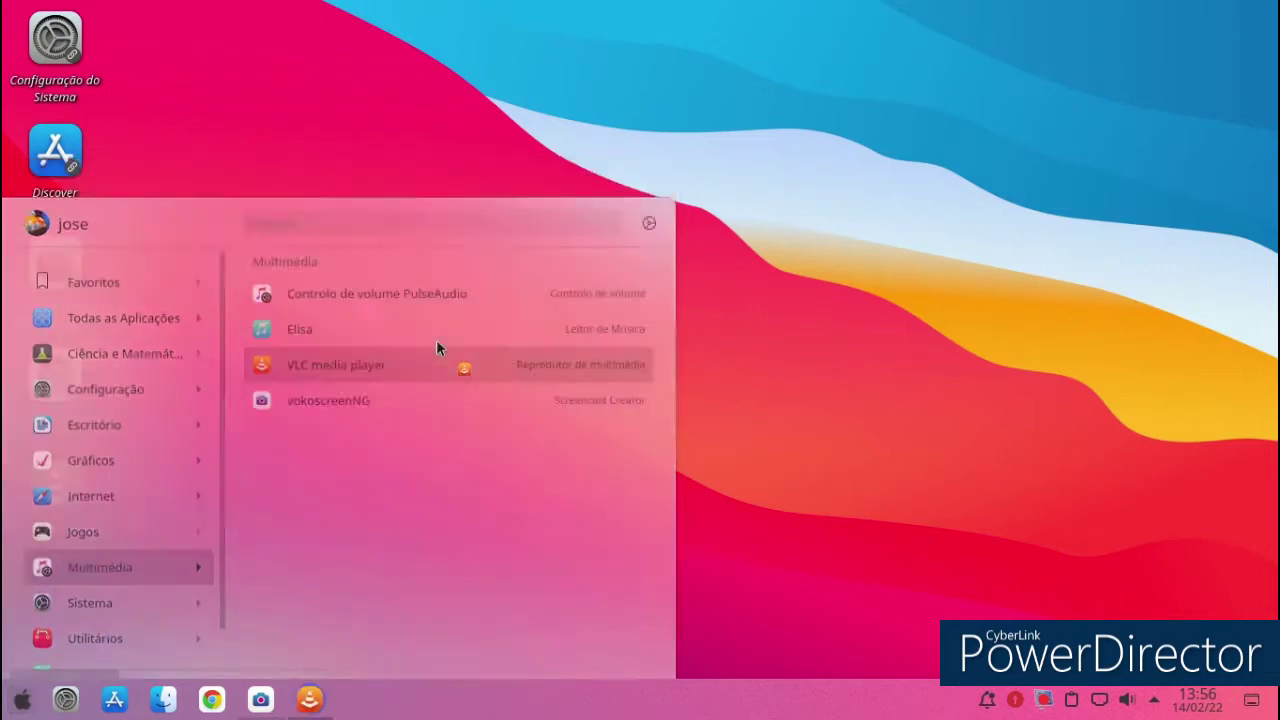
click(807, 512)
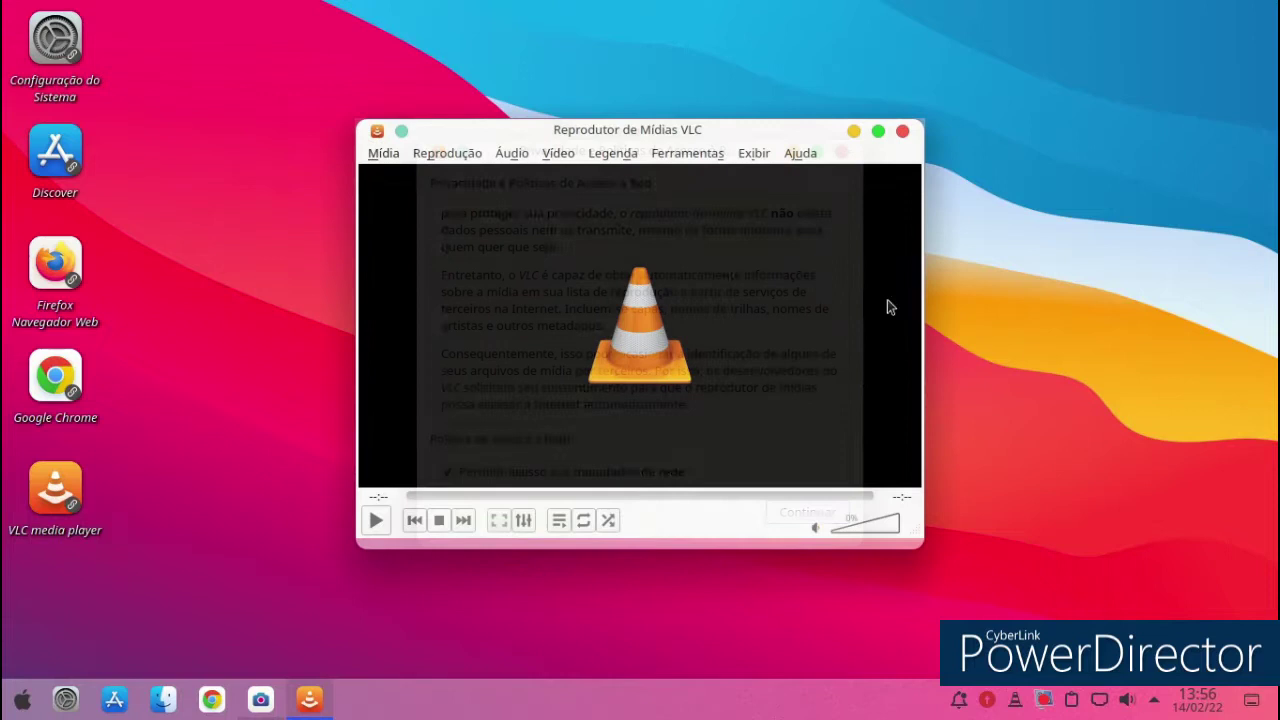
click(904, 134)
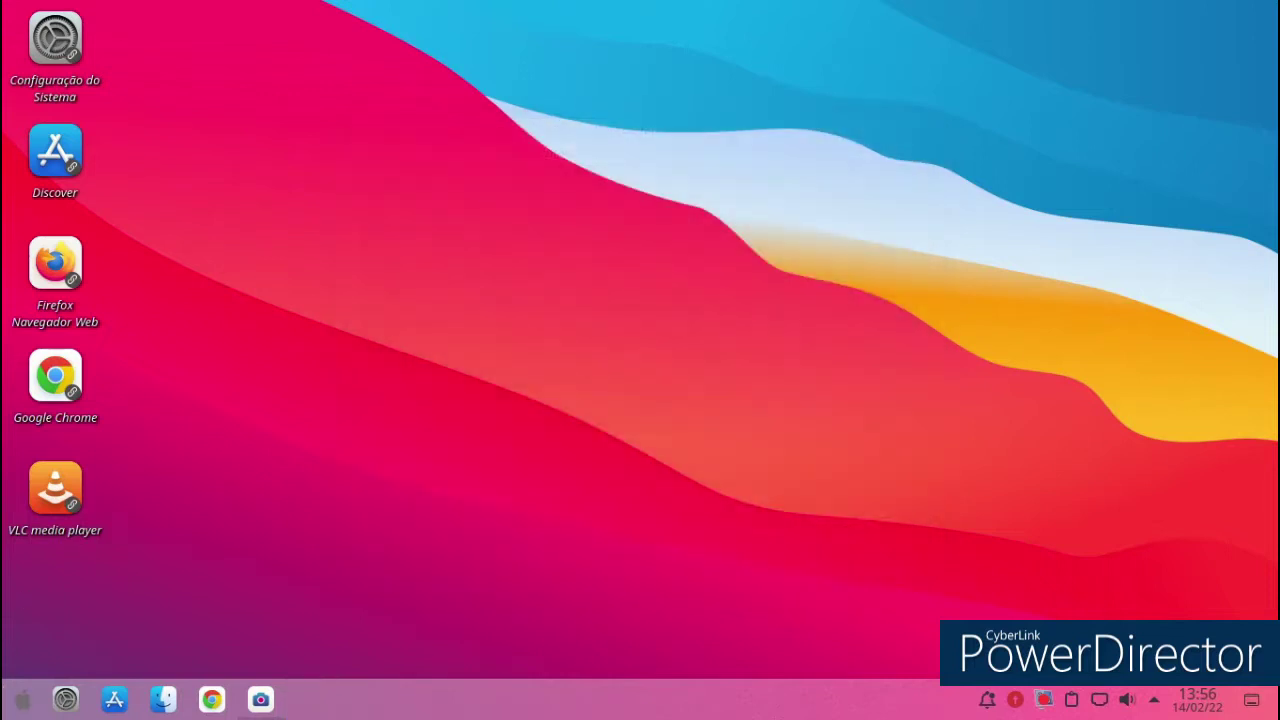
Check the system information in Centro de Informações from the Sistema category, and close its window.
click(22, 699)
mouse_move(133, 557)
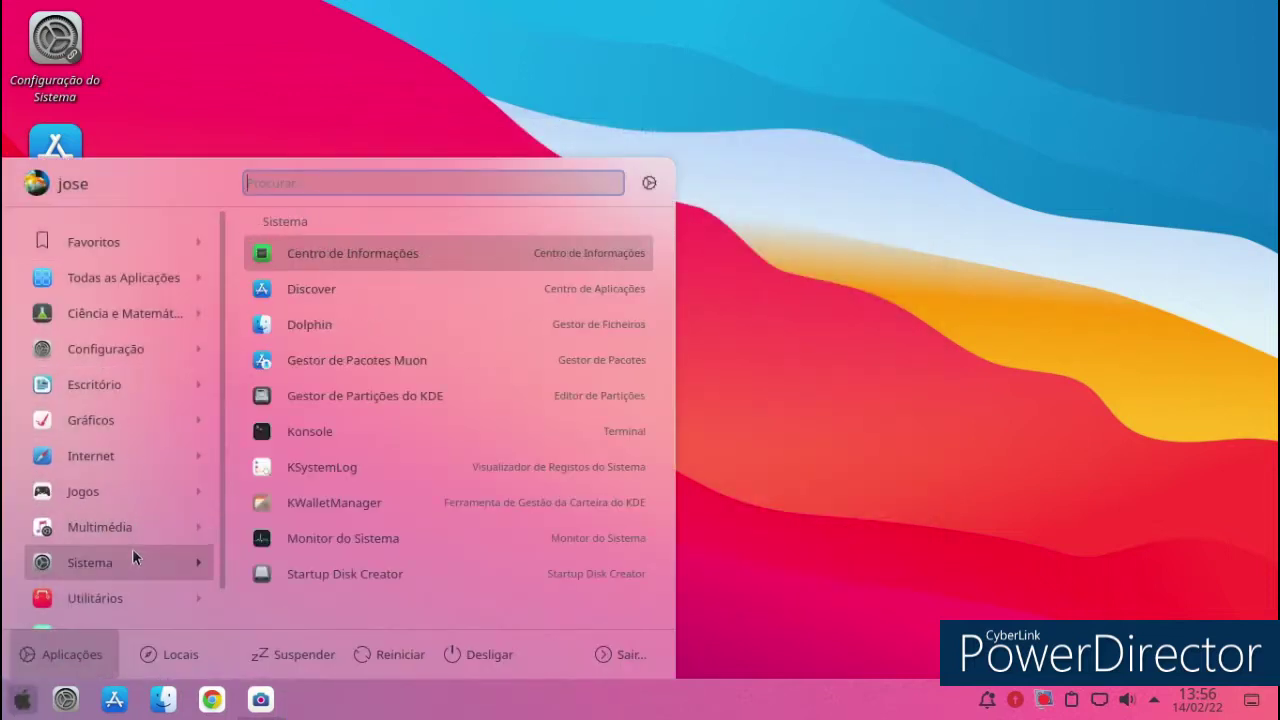
click(528, 261)
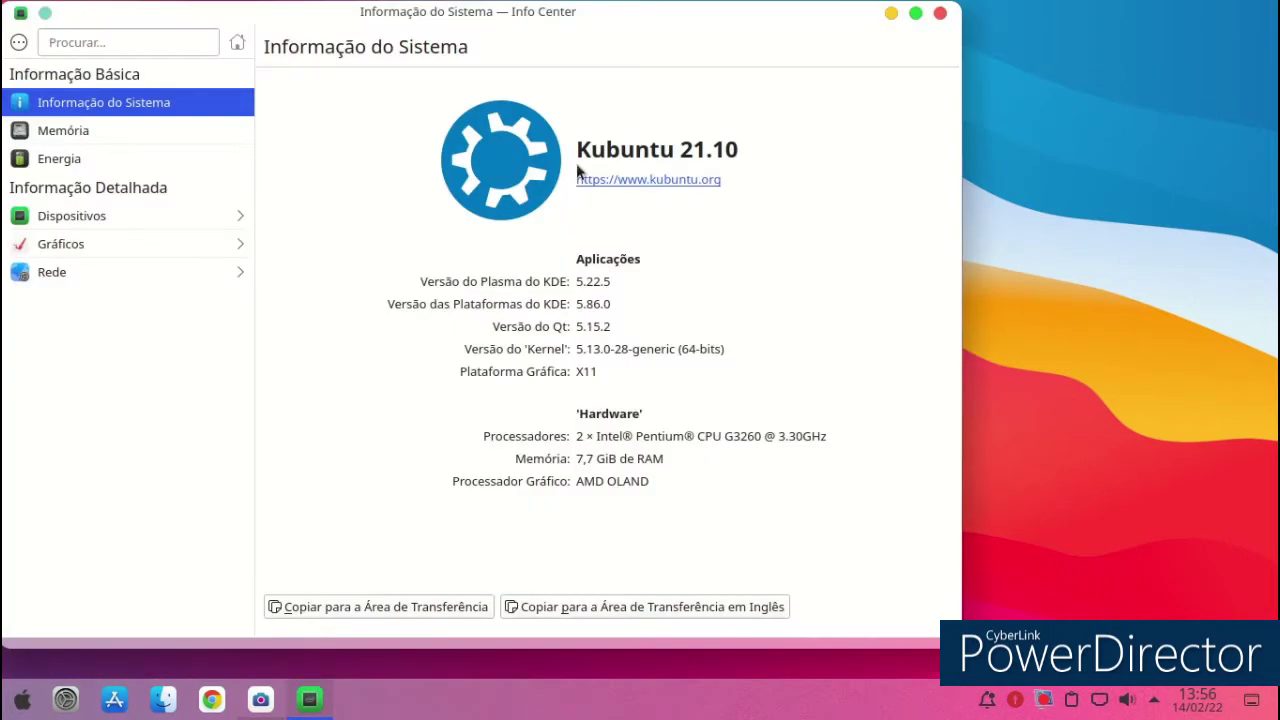
click(941, 14)
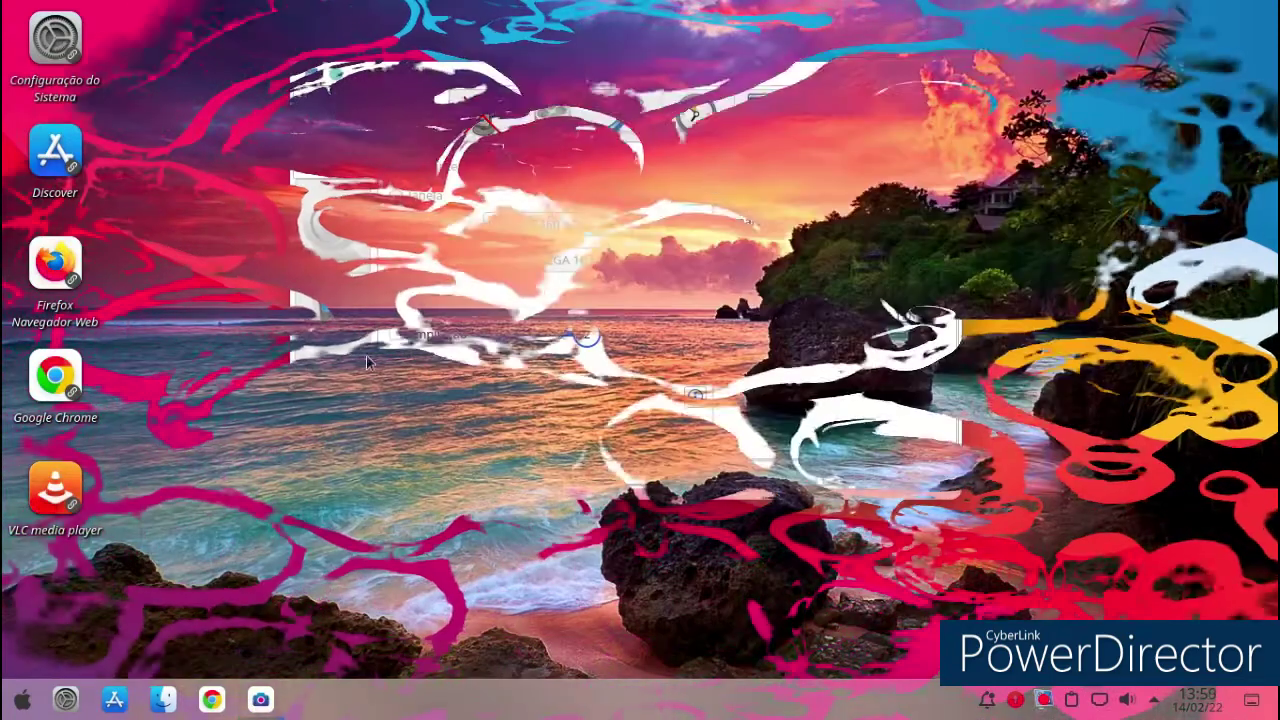
Launch Discover from the Sistema category and browse its featured applications.
click(24, 699)
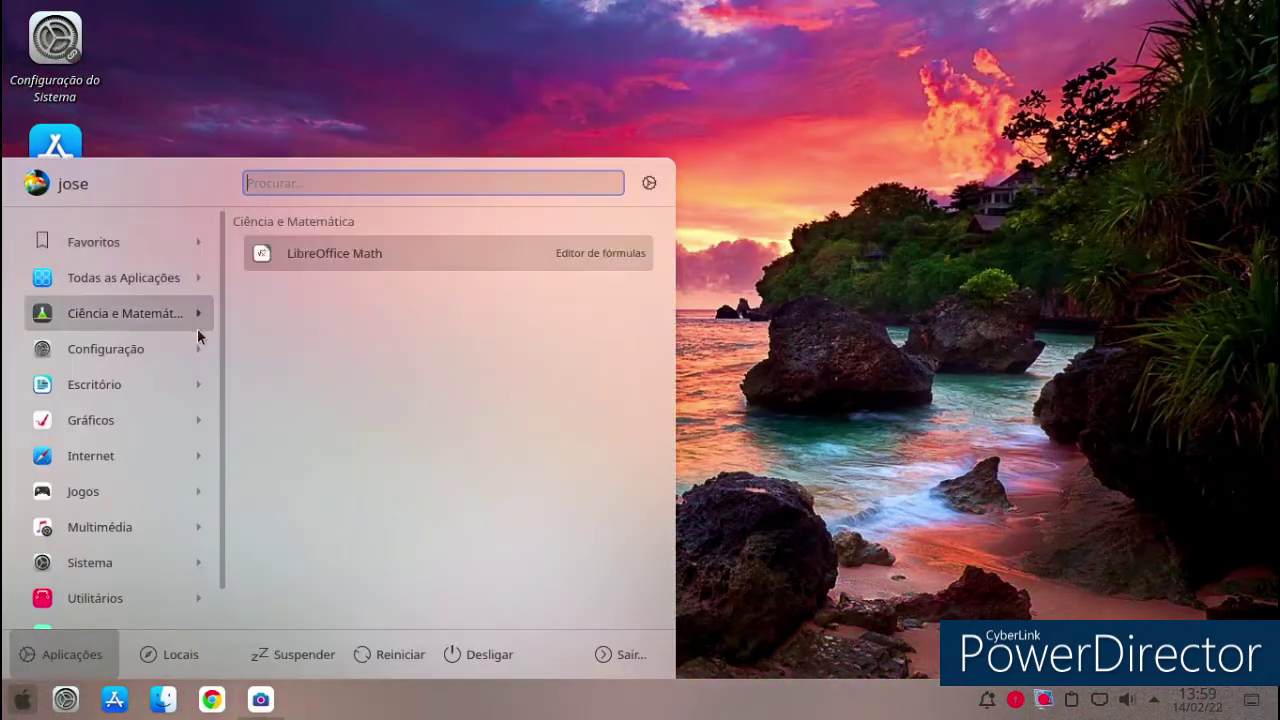
mouse_move(141, 552)
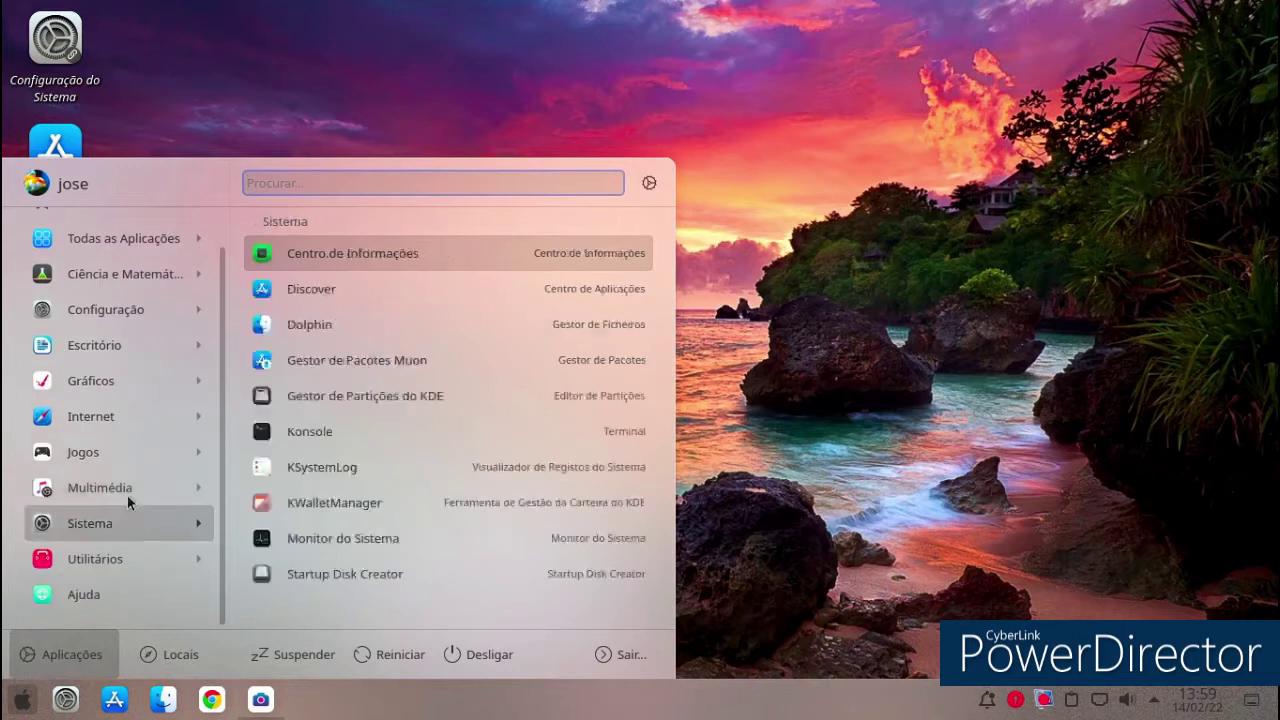
mouse_move(136, 520)
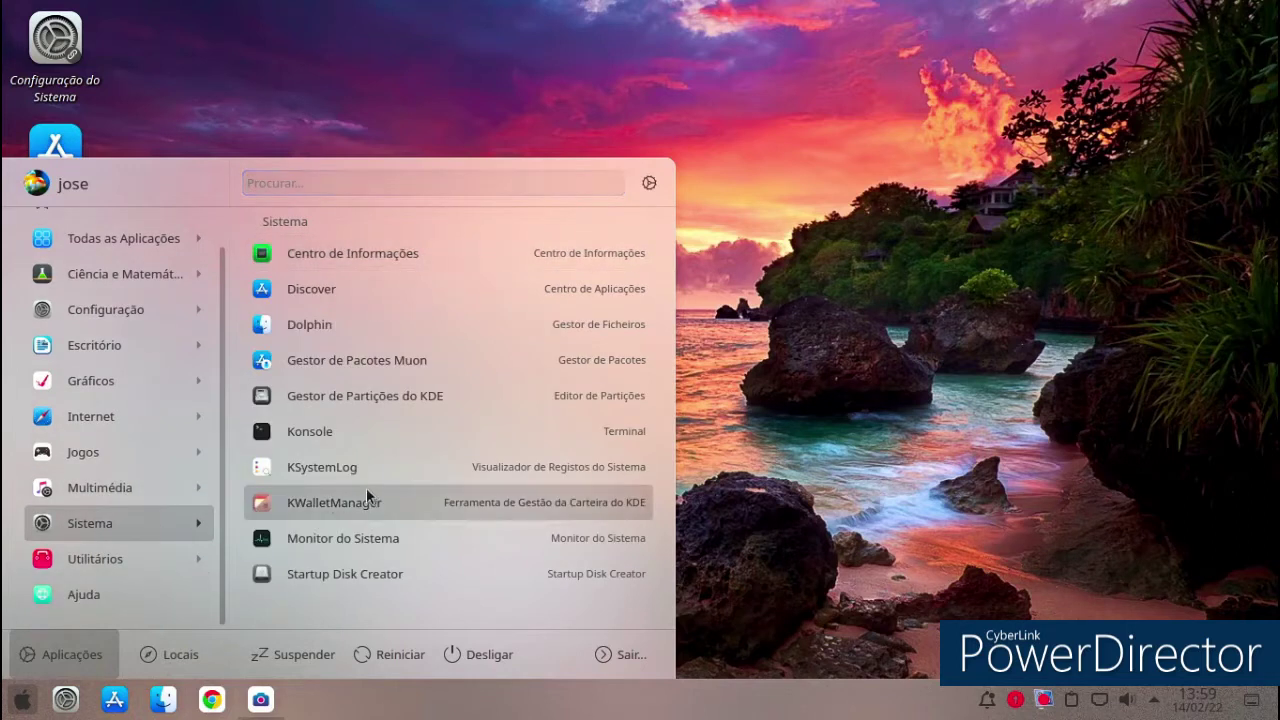
click(379, 289)
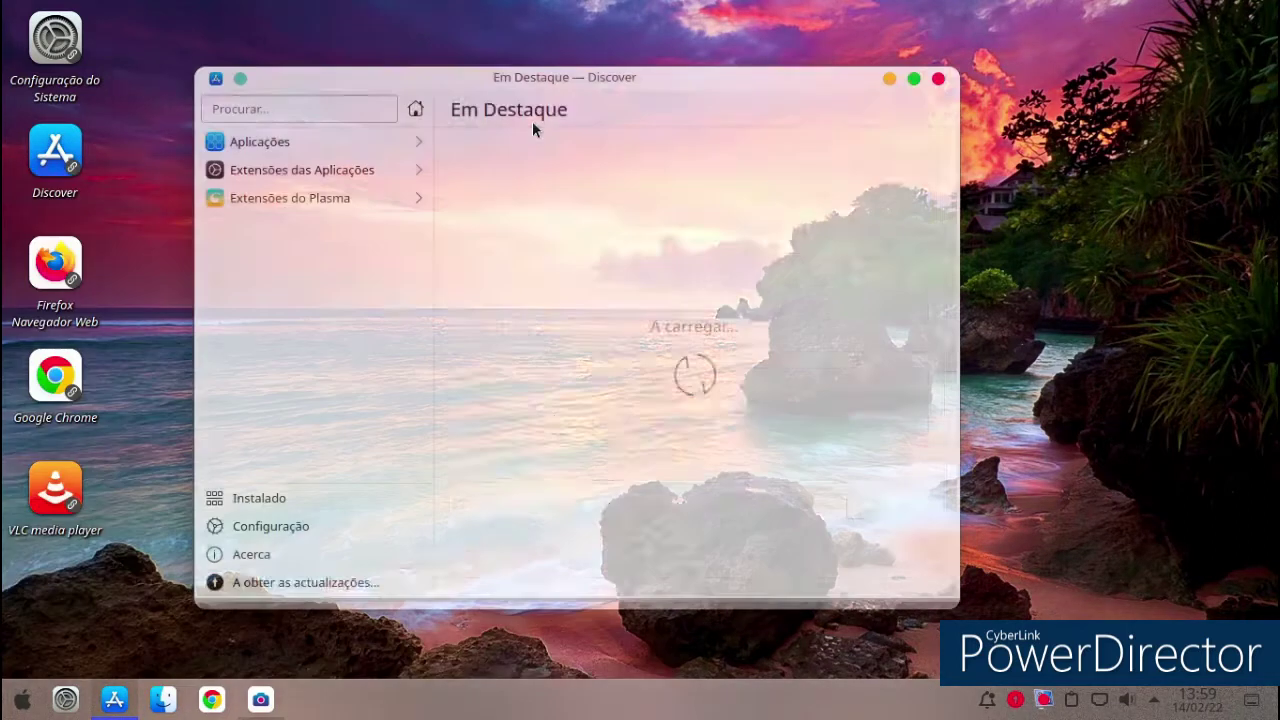
scroll(553, 170, down, 2)
scroll(553, 176, down, 3)
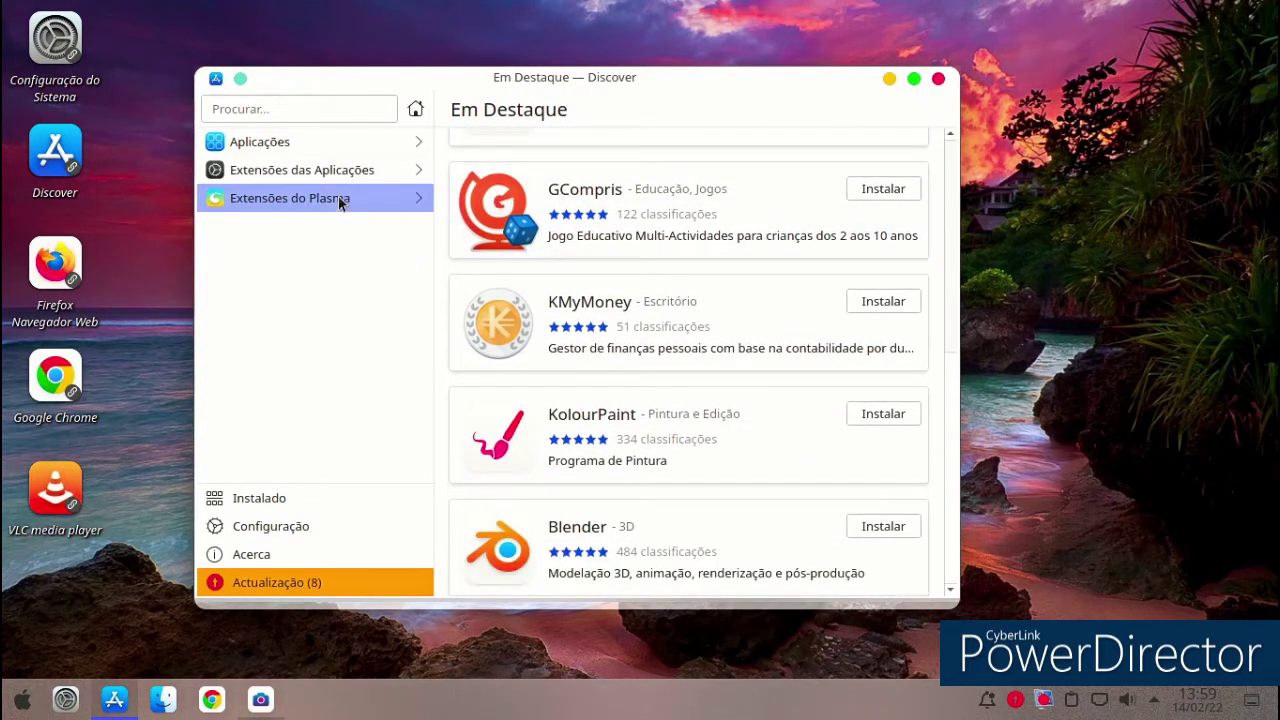
View the Páginas category under Extensões das Aplicações and return to the main category list.
click(331, 170)
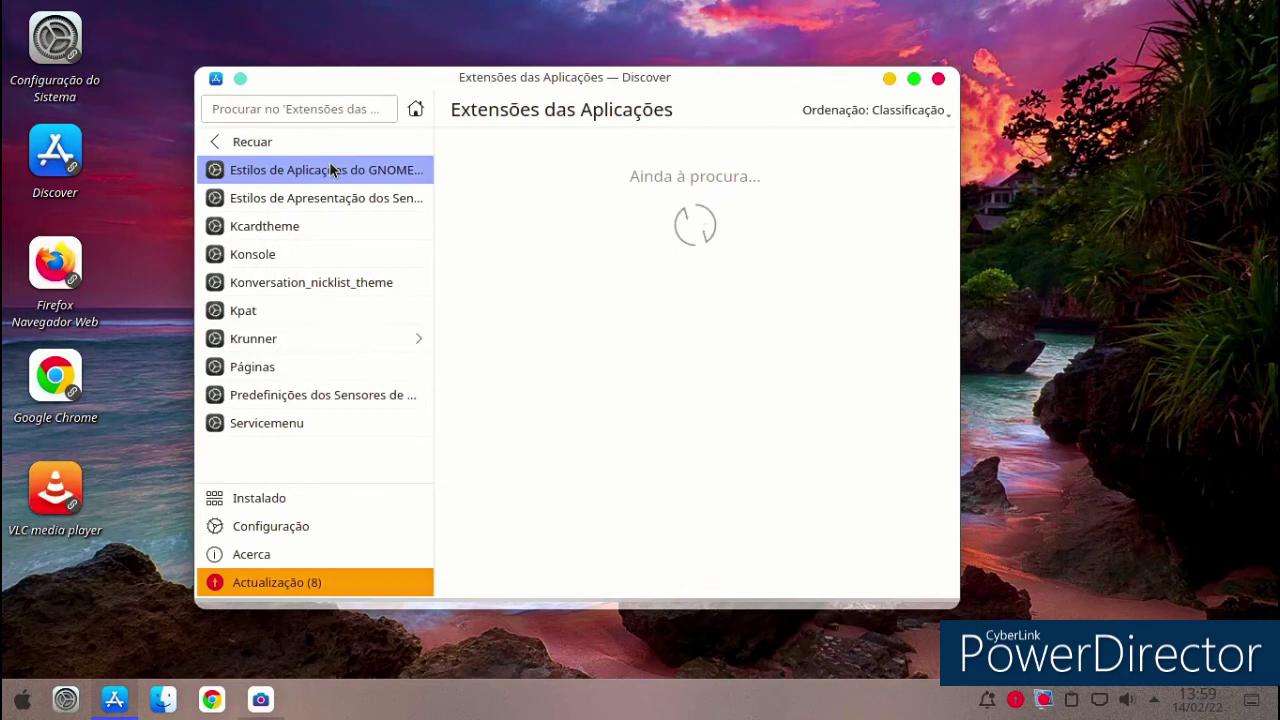
mouse_move(411, 79)
mouse_down()
mouse_move(794, 80)
mouse_move(417, 106)
mouse_move(443, 94)
mouse_move(433, 71)
mouse_up()
click(287, 362)
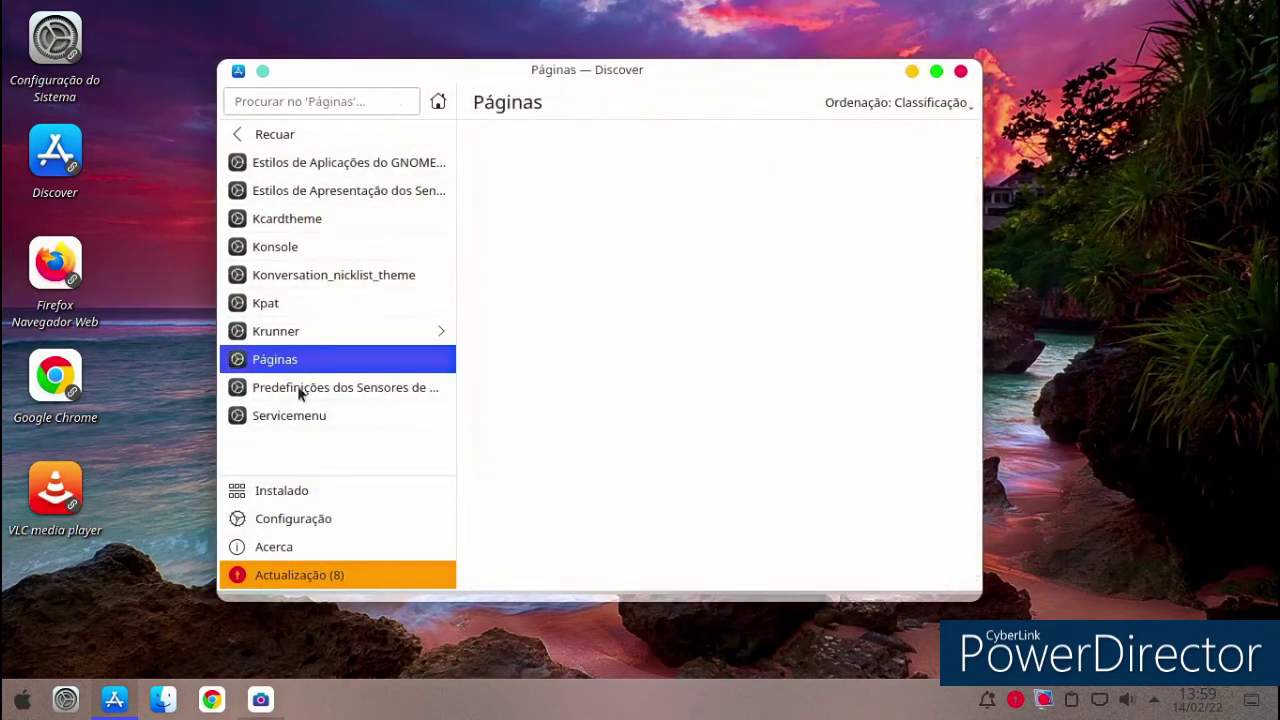
click(251, 140)
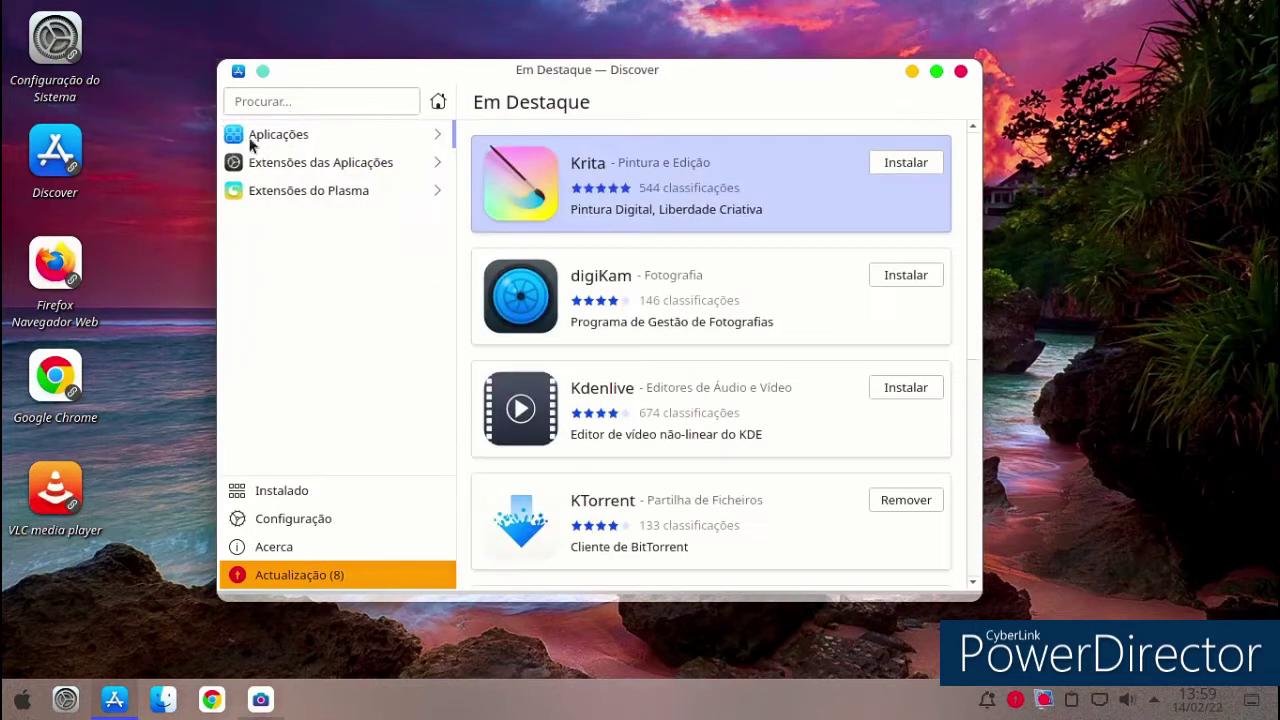
Browse the add-ons listed under Extensões do Plasma.
click(275, 188)
scroll(634, 323, down, 5)
scroll(634, 323, down, 6)
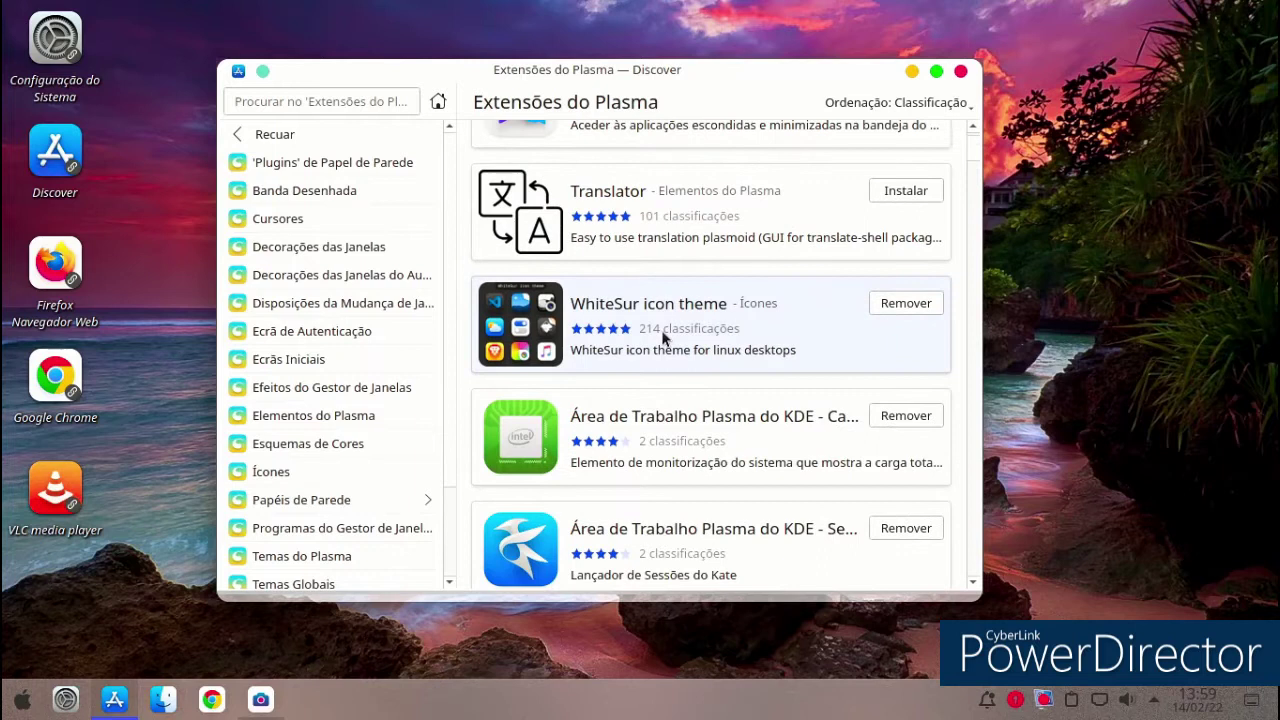
Browse the Ecrãs Iniciais category, viewing the details of Abstract Arch Splash Screen along the way.
click(335, 365)
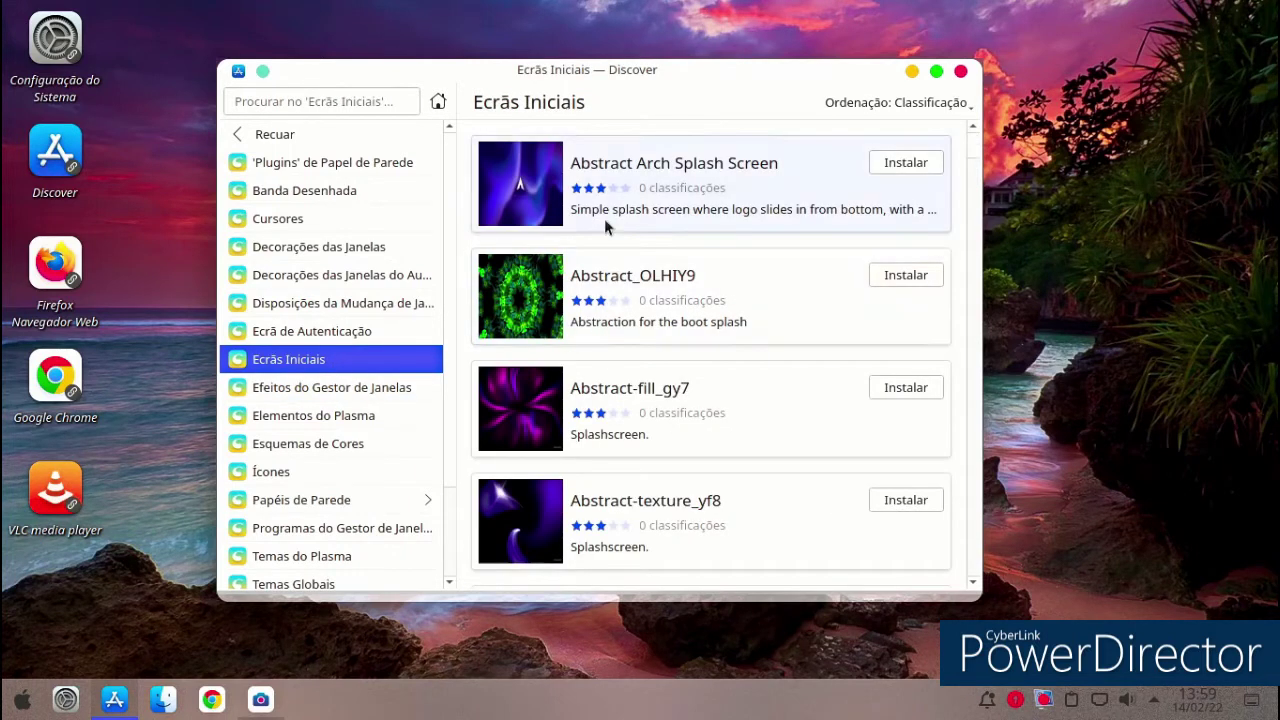
click(603, 196)
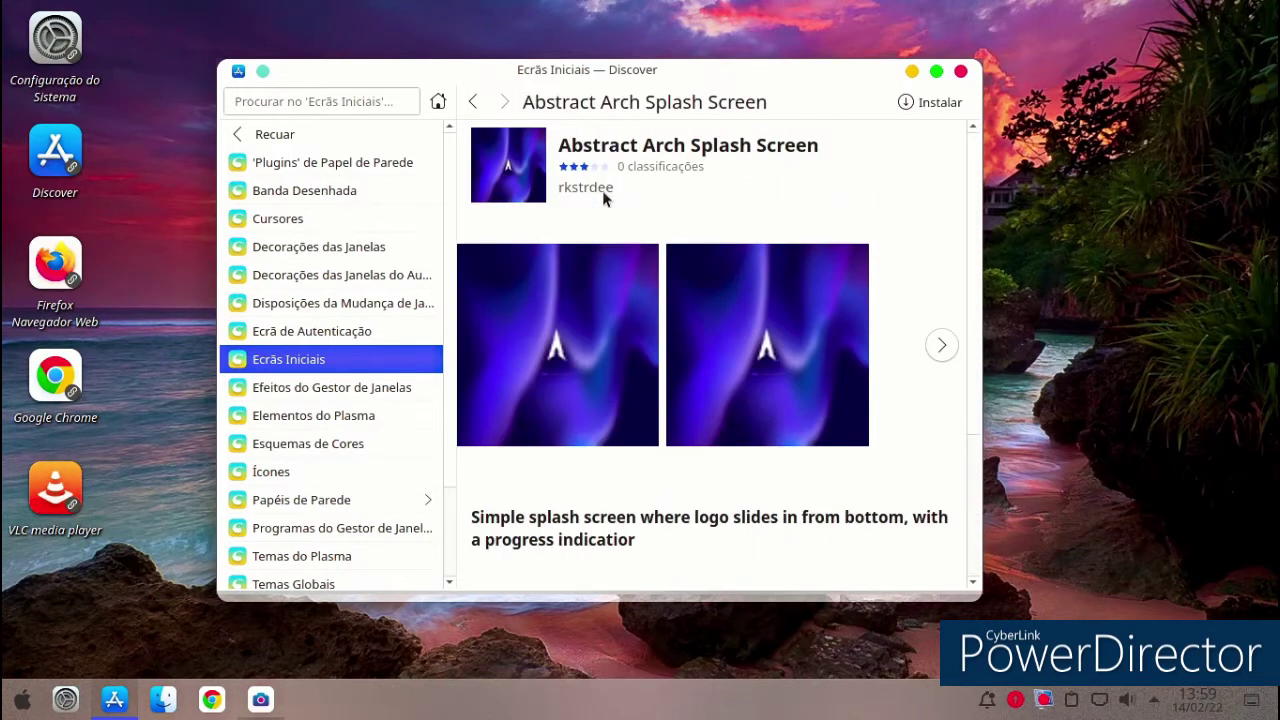
click(473, 101)
scroll(580, 290, down, 3)
scroll(566, 310, down, 5)
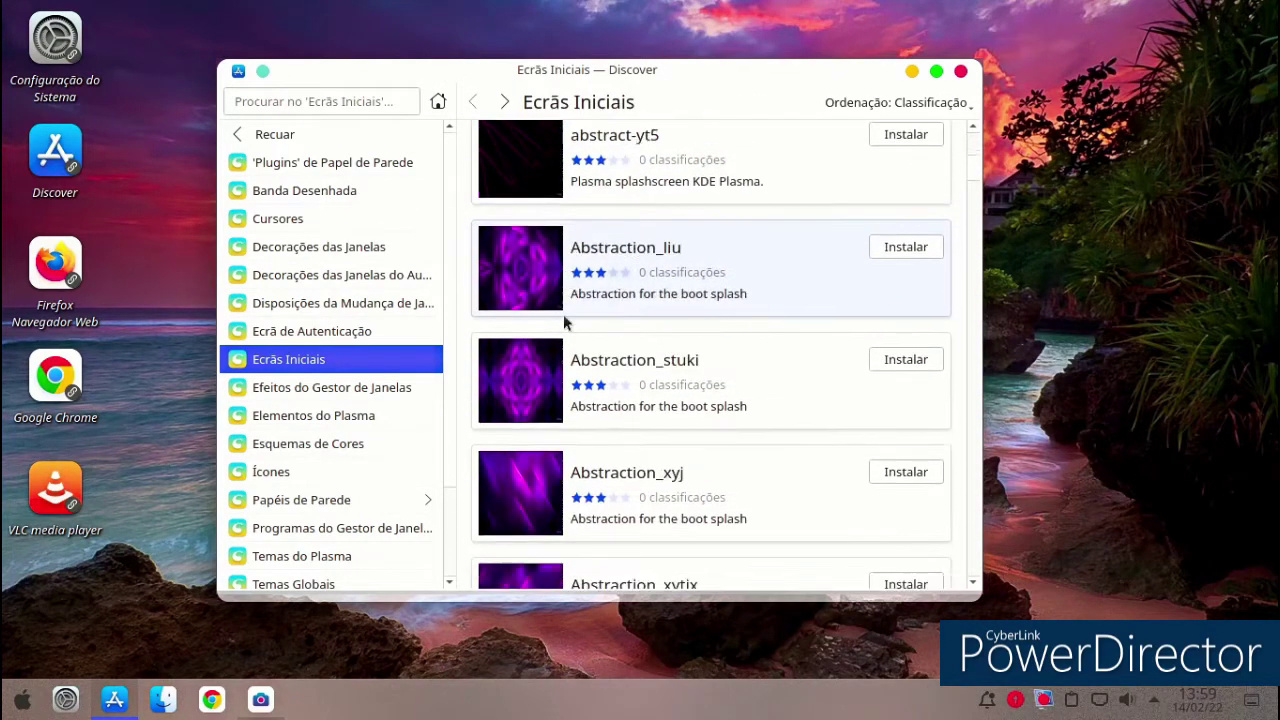
Browse the window effects in the Efeitos do Gestor de Janelas category.
click(271, 390)
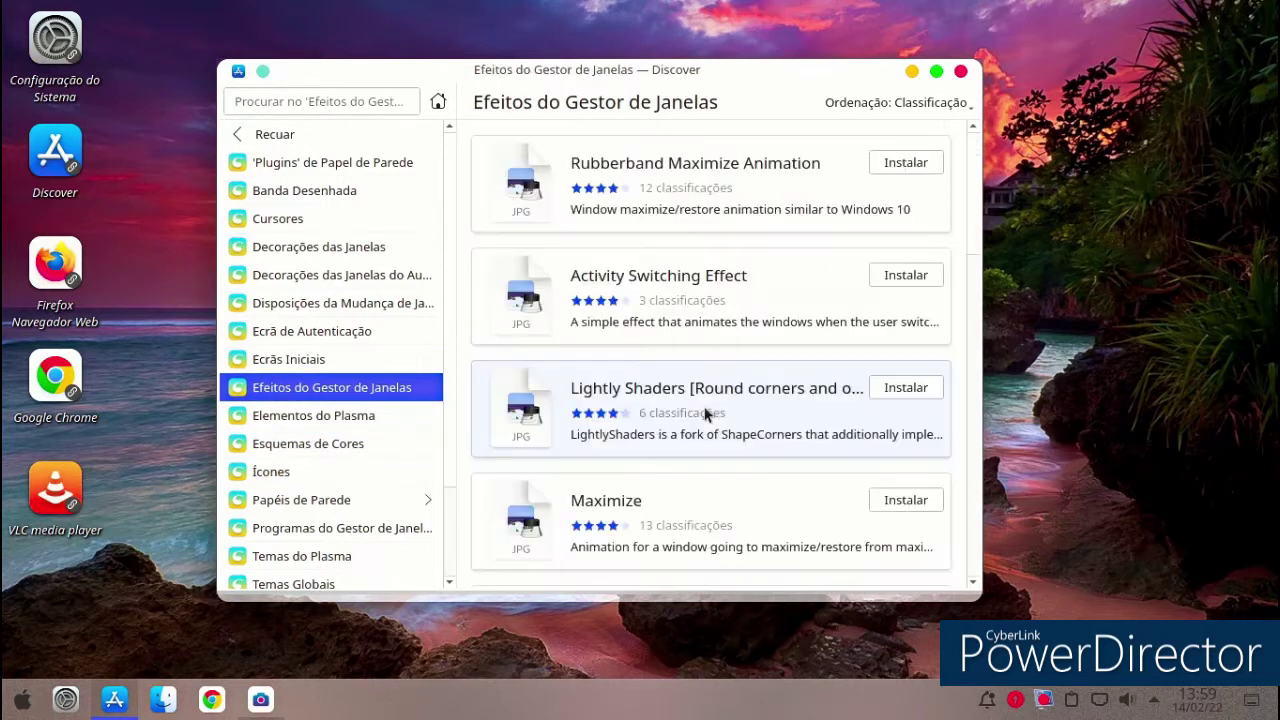
scroll(693, 392, down, 3)
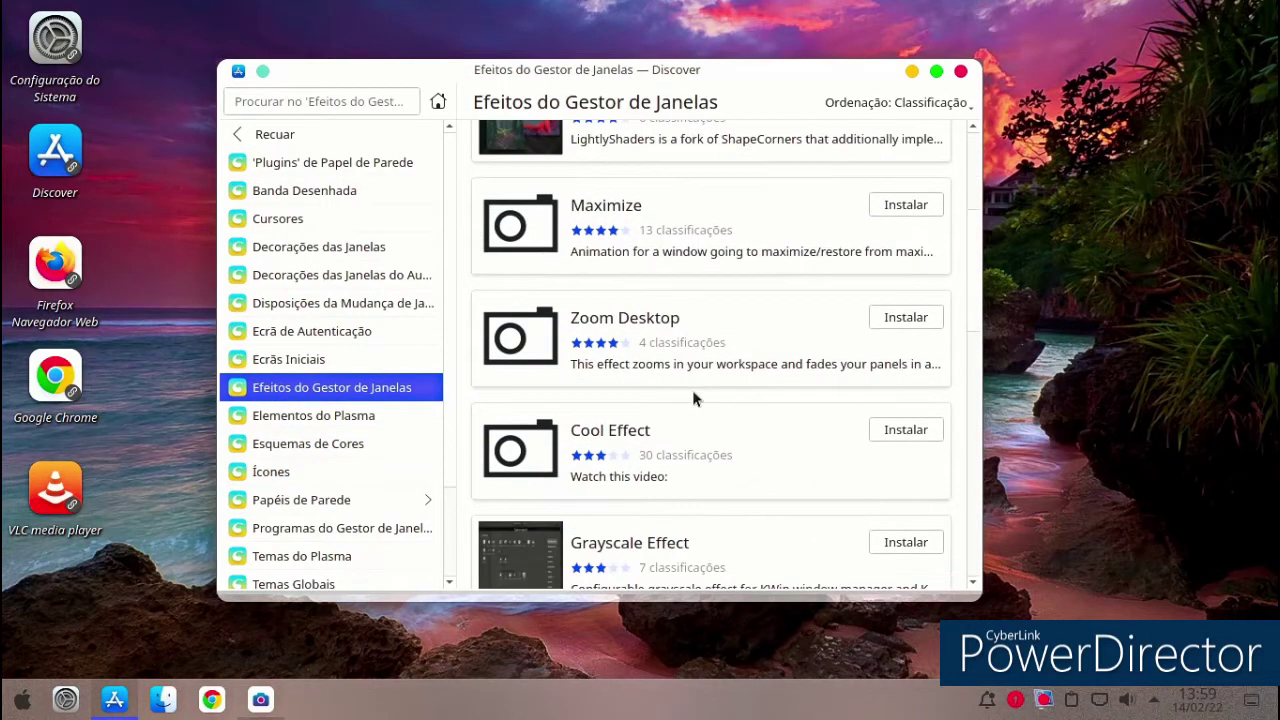
scroll(680, 400, up, 2)
scroll(676, 403, up, 1)
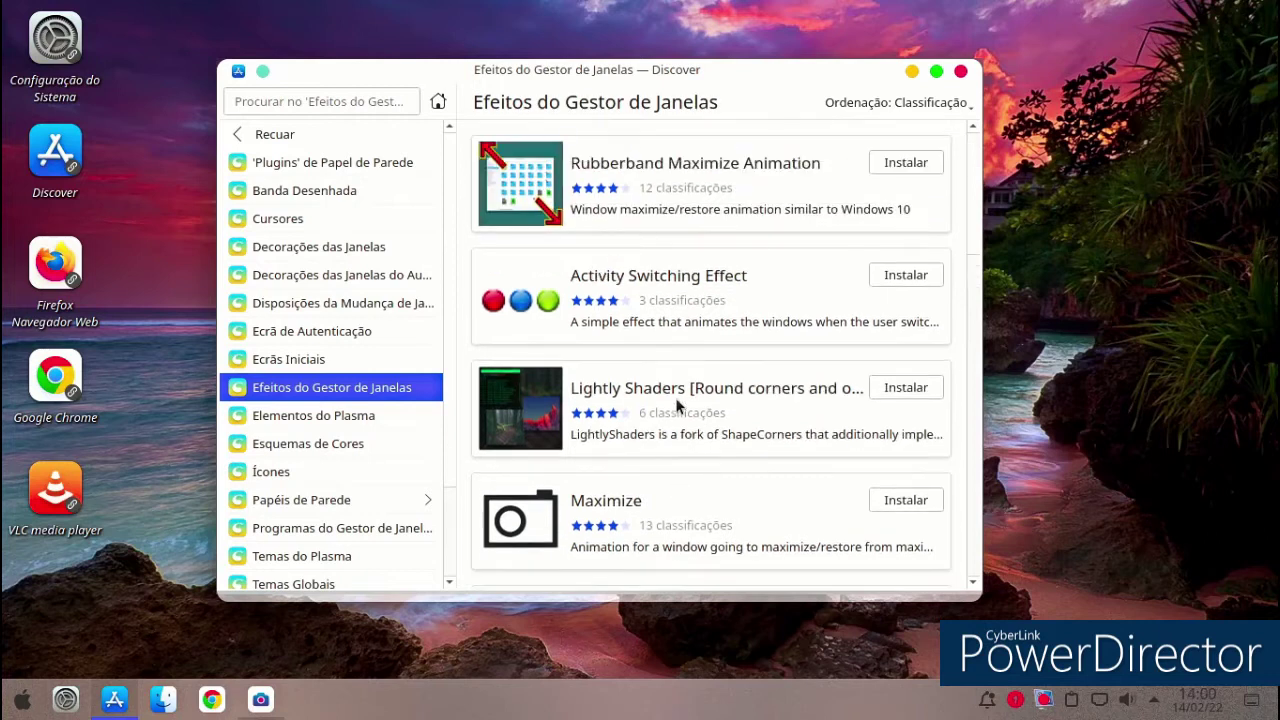
Open the Lightly Shaders [Round corners and outline] effect and read through its details.
click(676, 404)
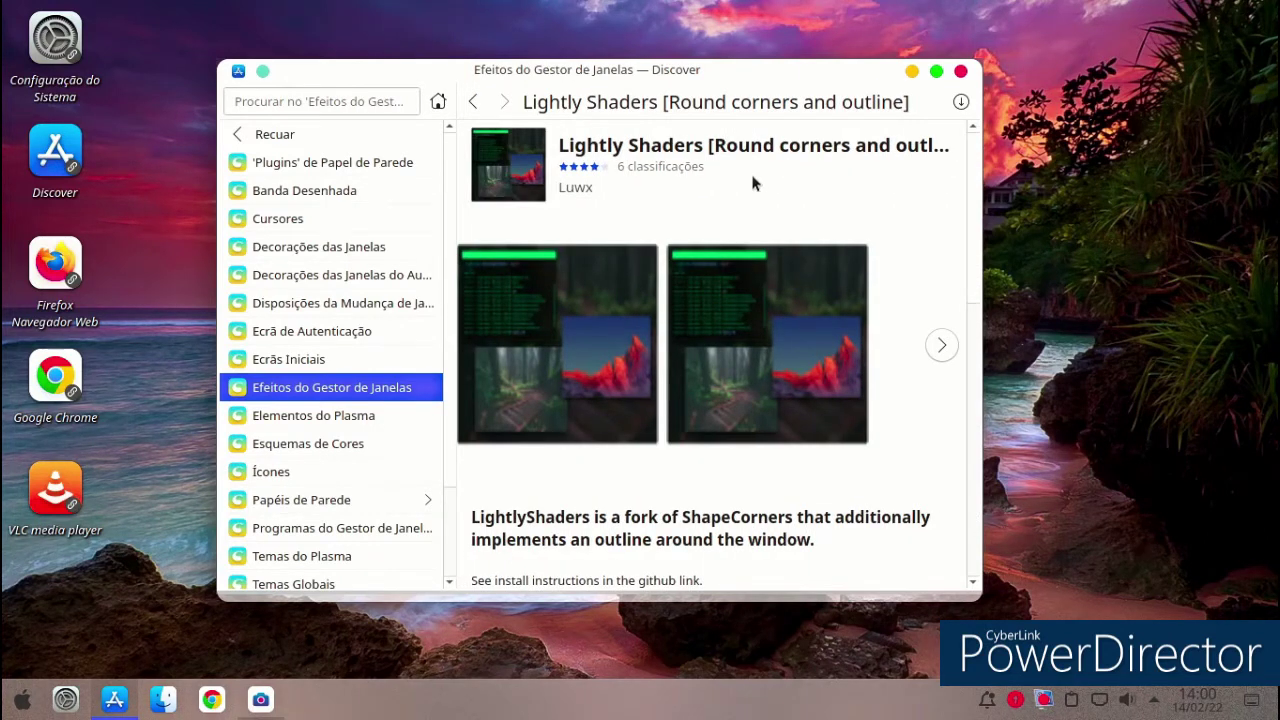
scroll(750, 200, down, 3)
scroll(750, 236, up, 3)
Return to Discover's featured page and close Discover, quitting anyway despite its unfinished tasks.
click(960, 72)
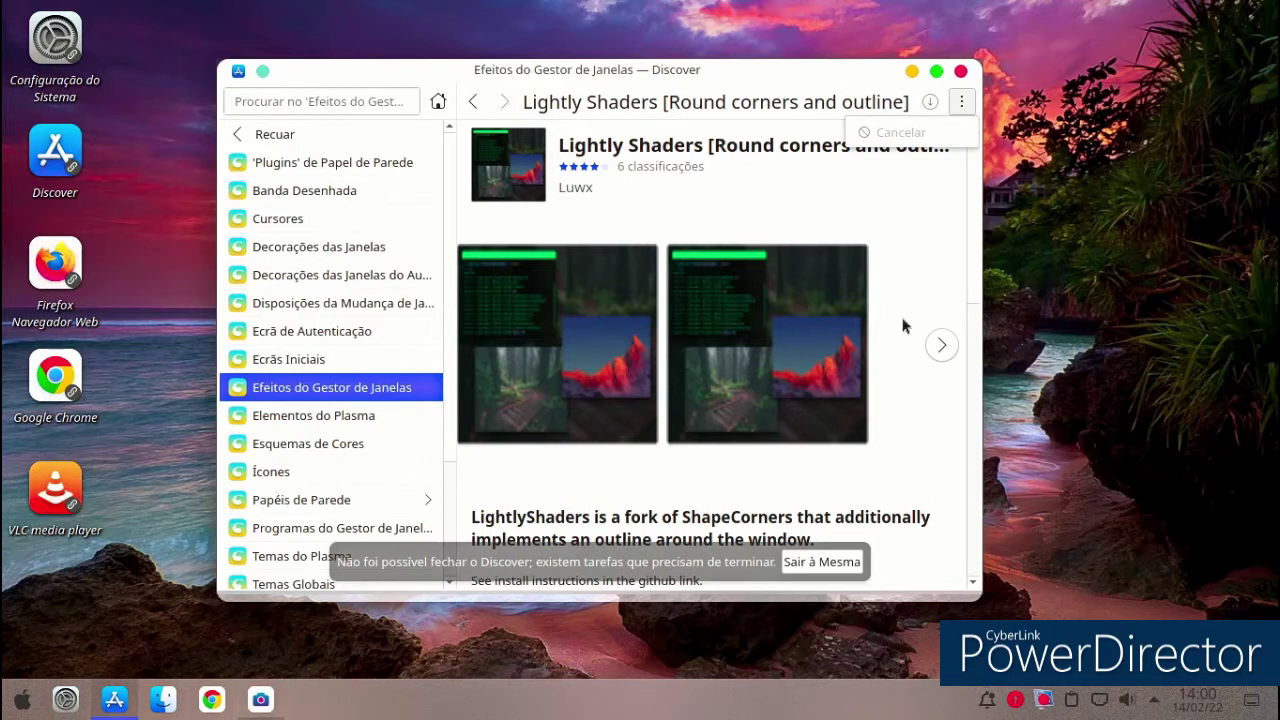
click(242, 137)
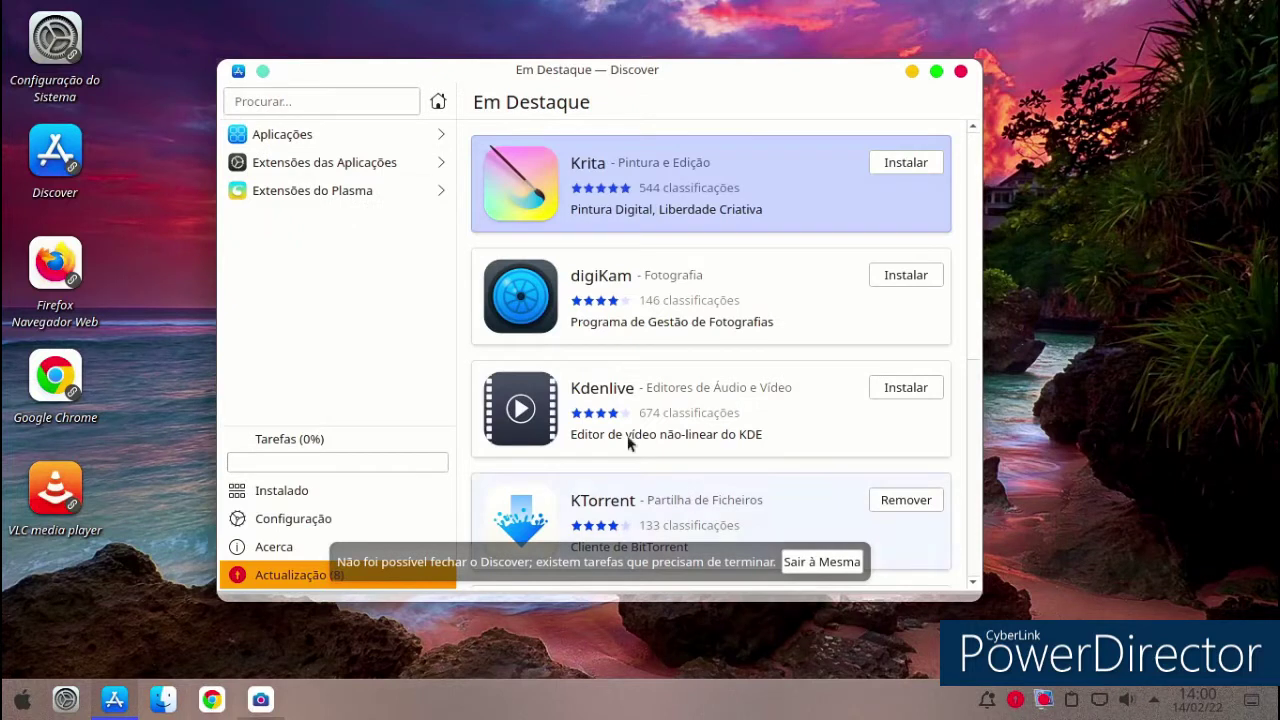
scroll(612, 397, down, 5)
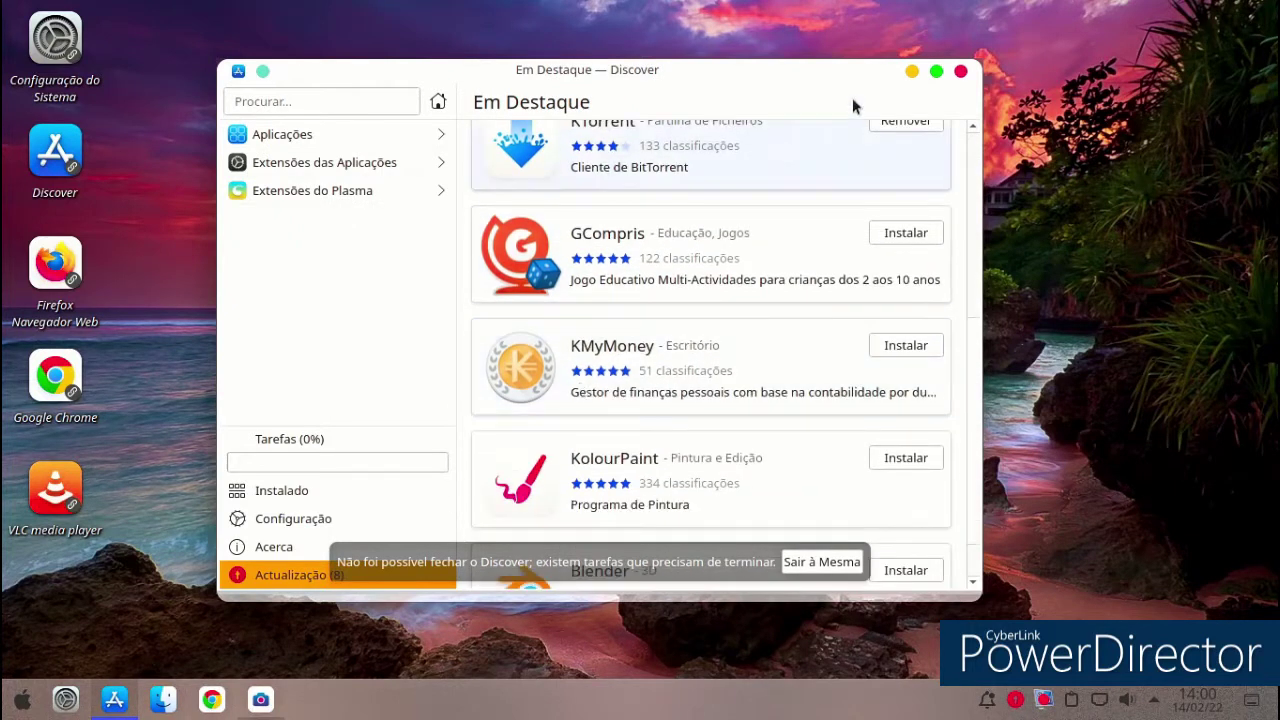
click(962, 73)
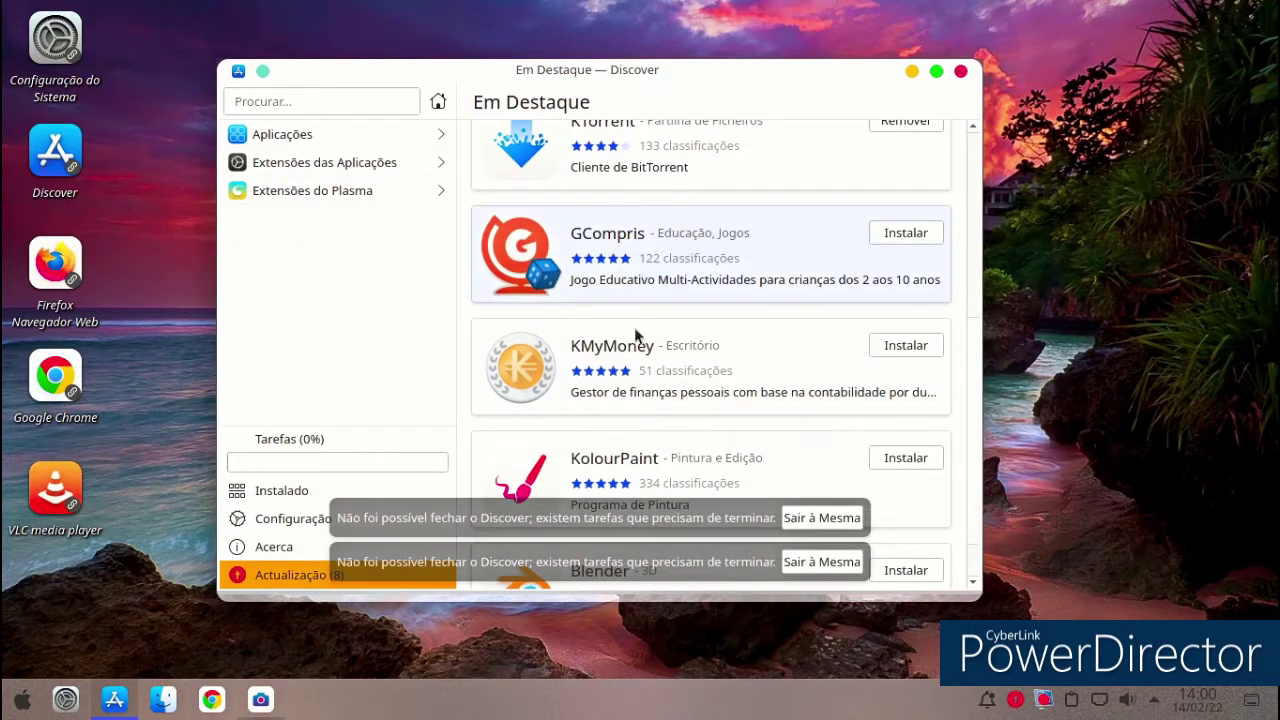
click(800, 520)
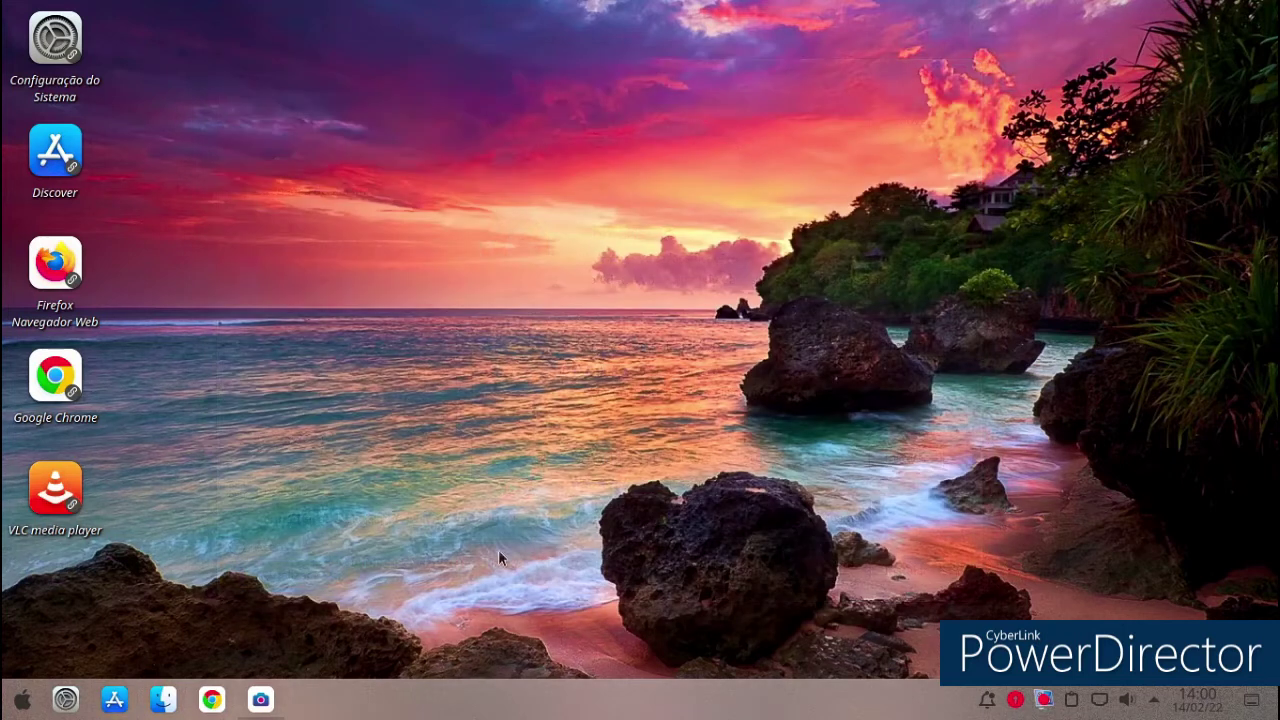
Look through the launcher's Escritório applications and view the Comportamento Geral page in Configuração do Sistema.
click(18, 701)
mouse_move(33, 391)
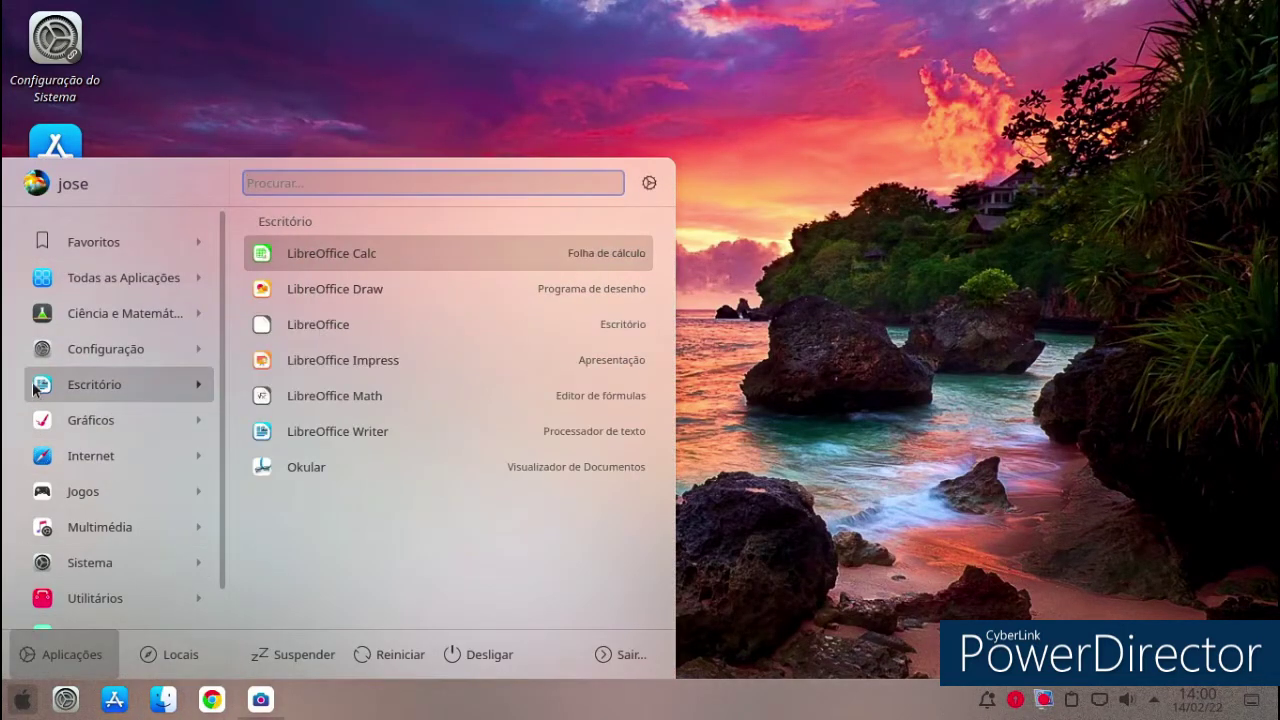
click(67, 701)
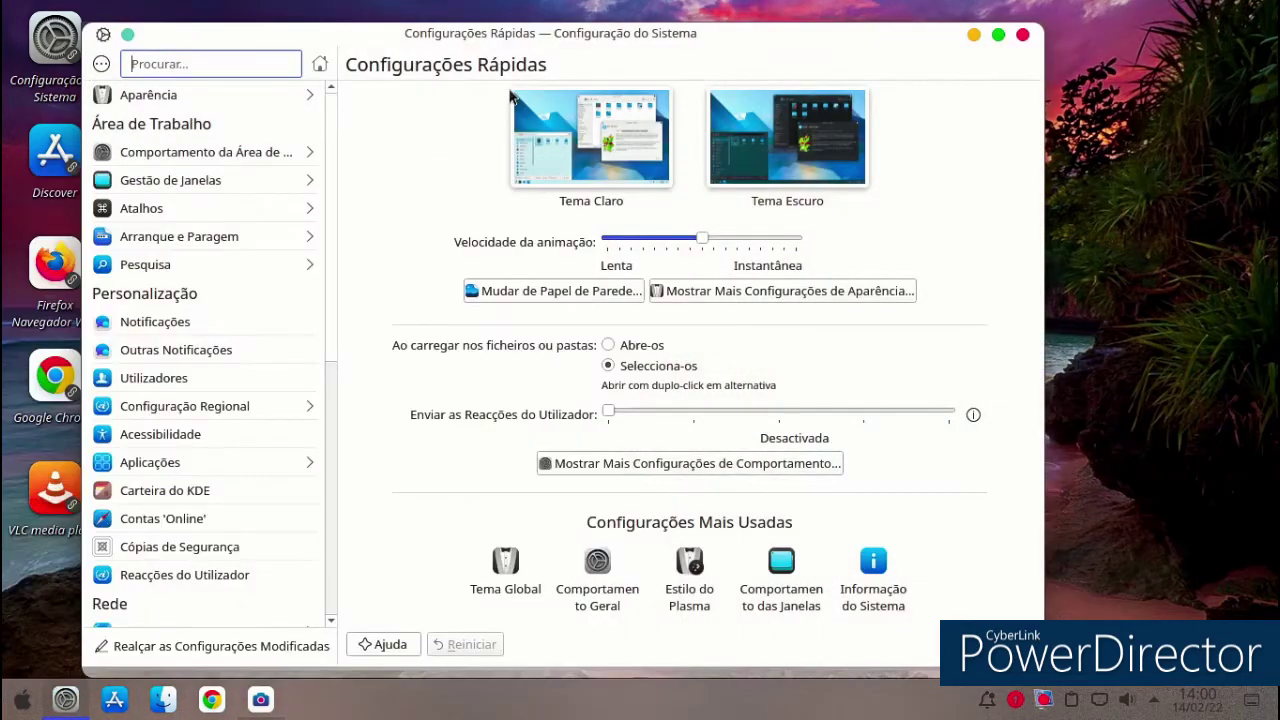
click(206, 152)
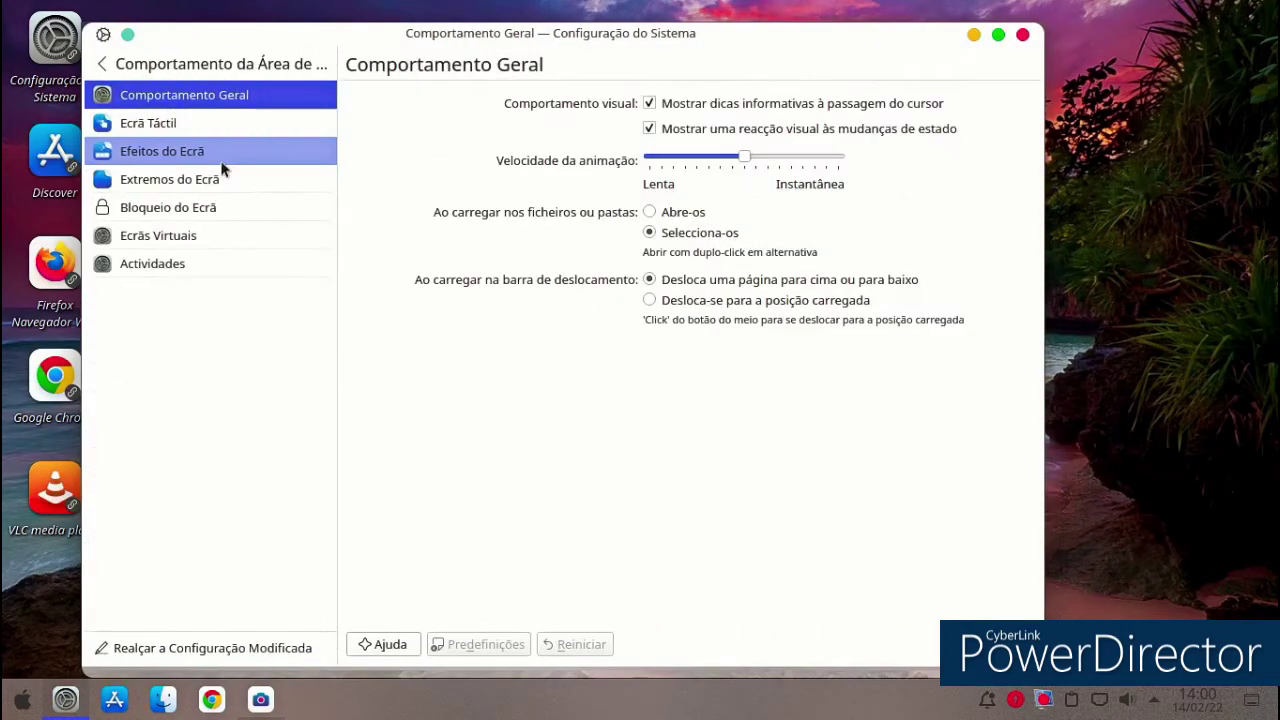
click(110, 68)
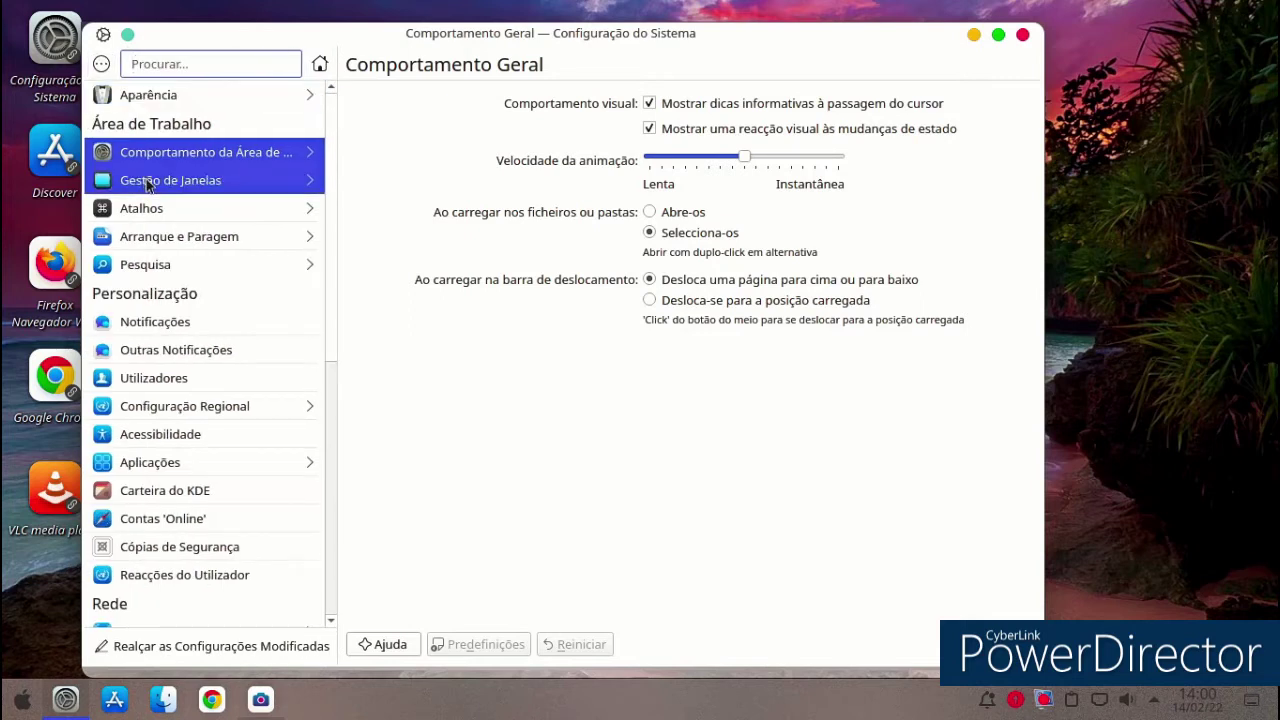
In the Gestão de Janelas settings, set the main task switcher's visualization to Relax-Light-Global and apply it.
click(147, 183)
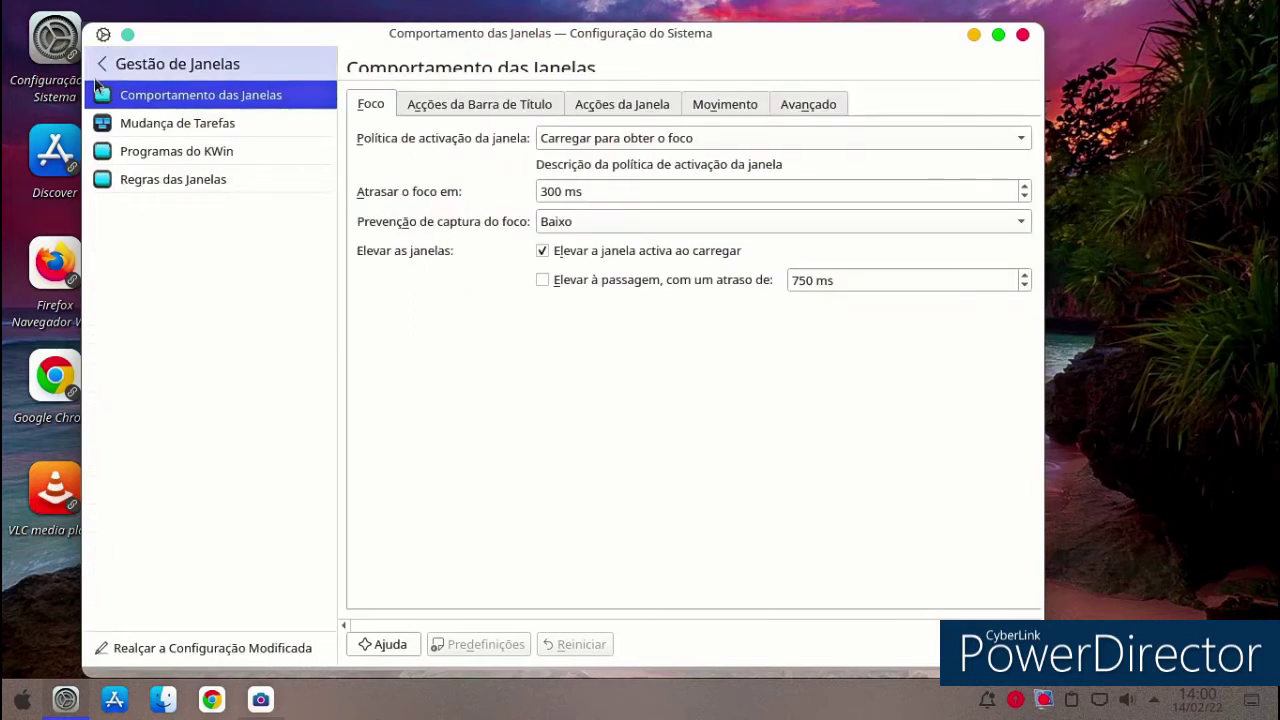
click(173, 123)
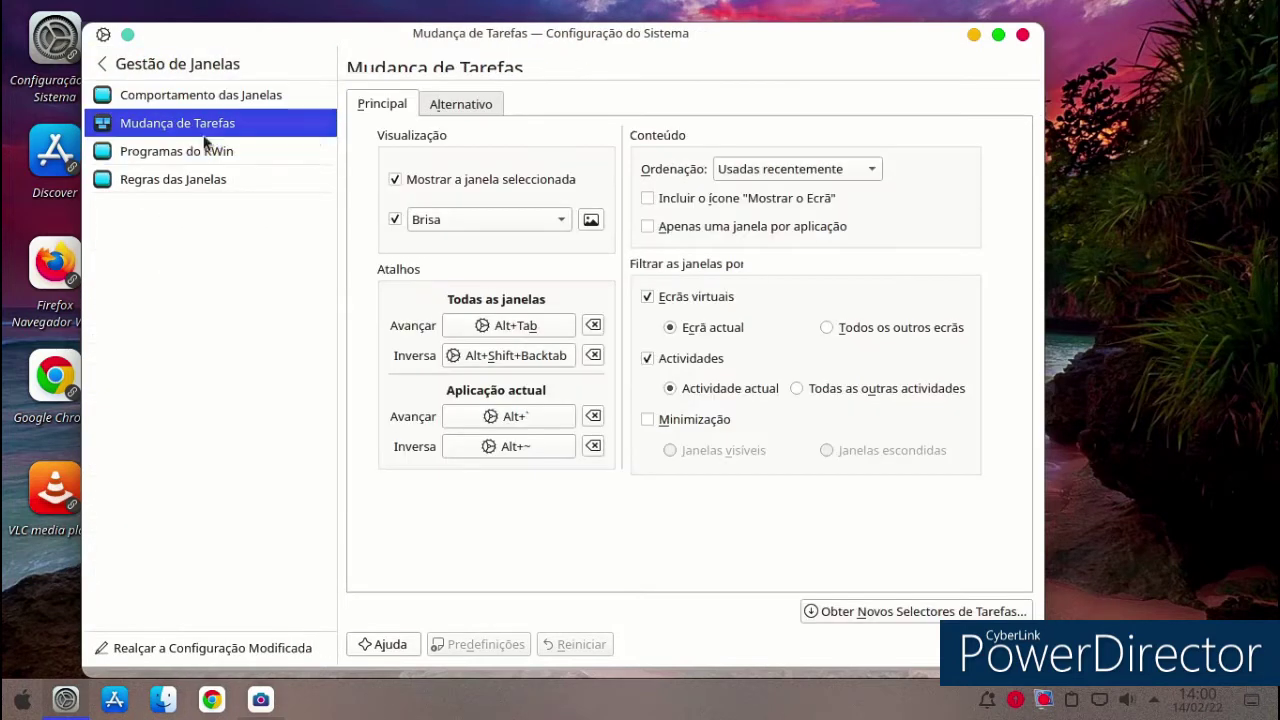
click(554, 220)
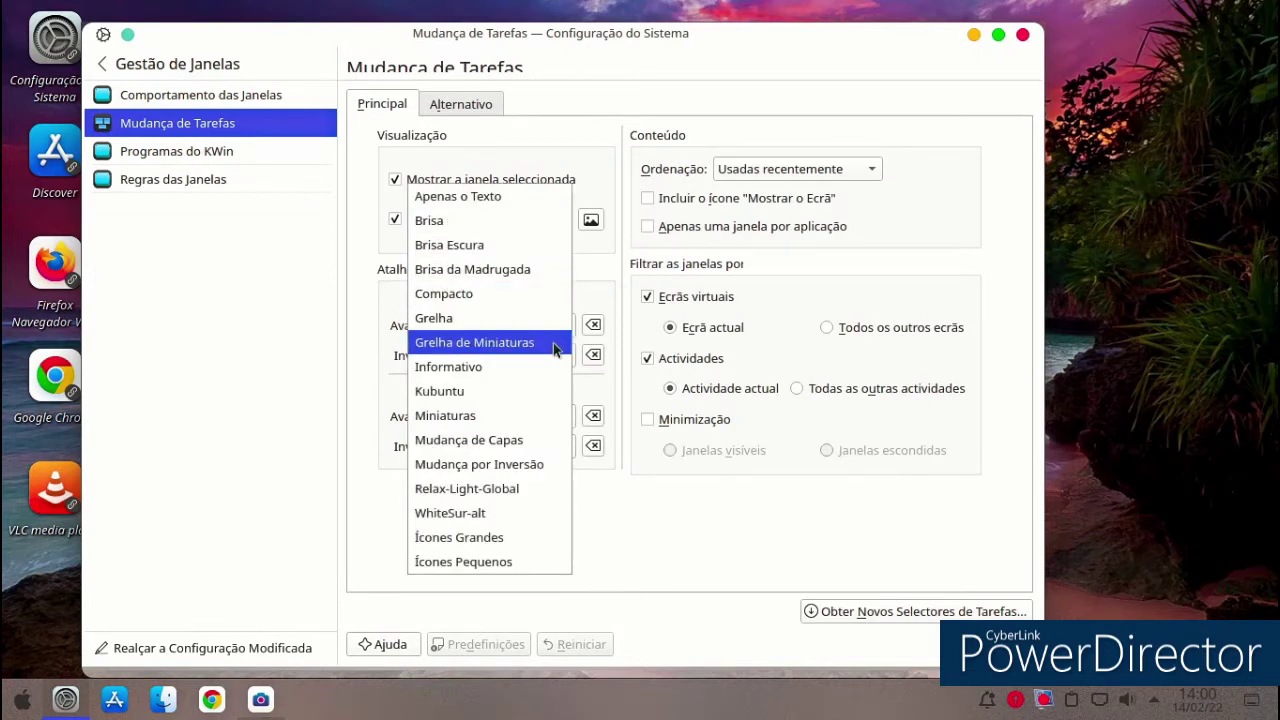
click(505, 488)
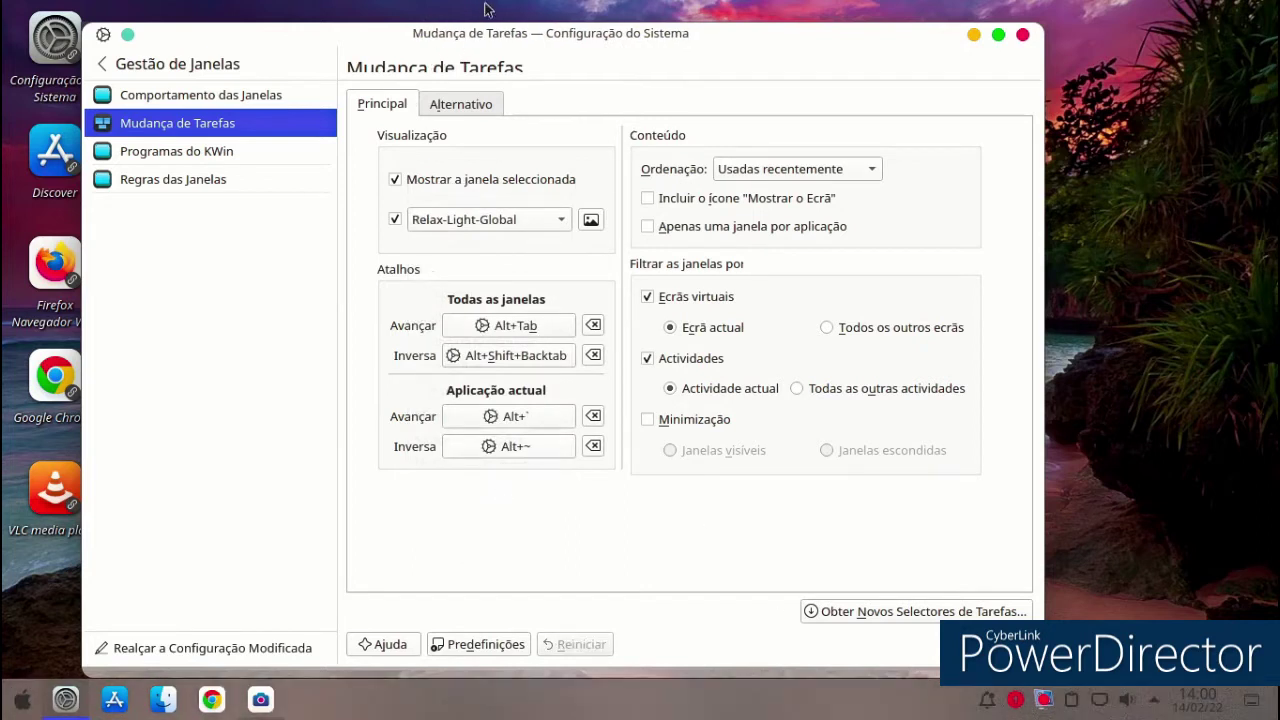
In Extremos do Ecrã, assign Mostrar o Ecrã to the bottom-right screen corner and an action to the top-right corner.
drag(510, 36, 504, 98)
click(140, 125)
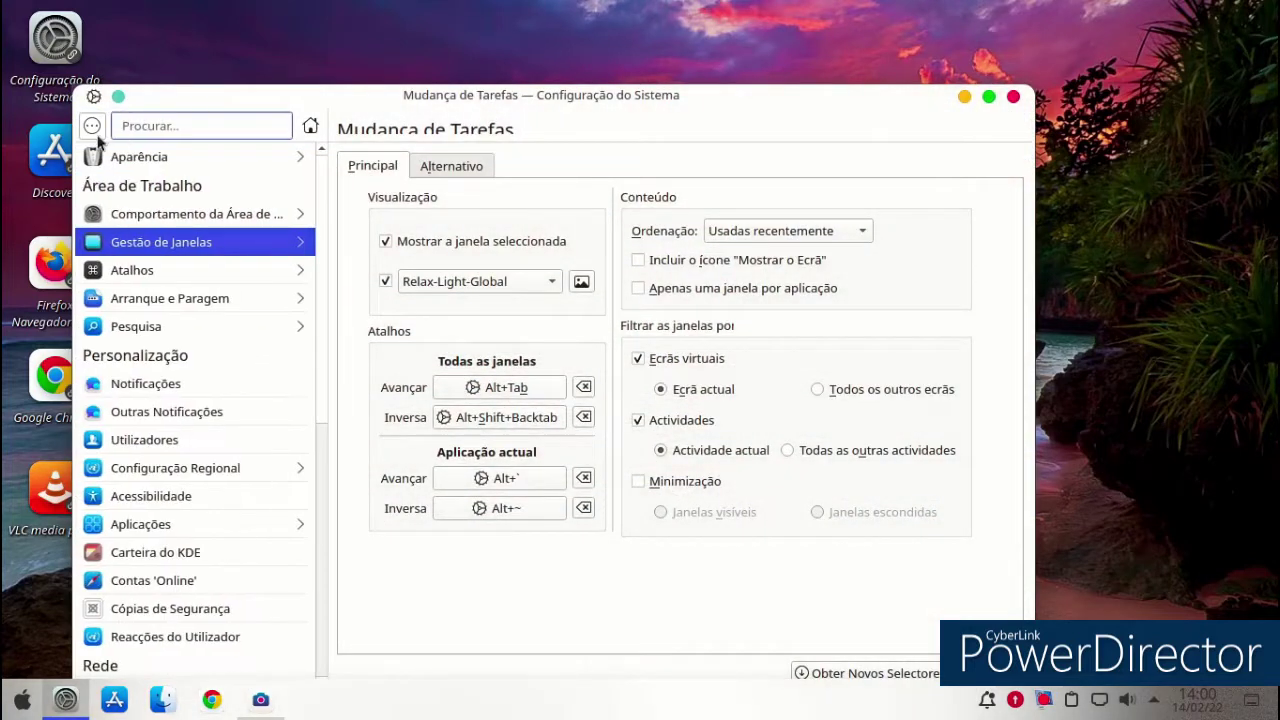
click(228, 216)
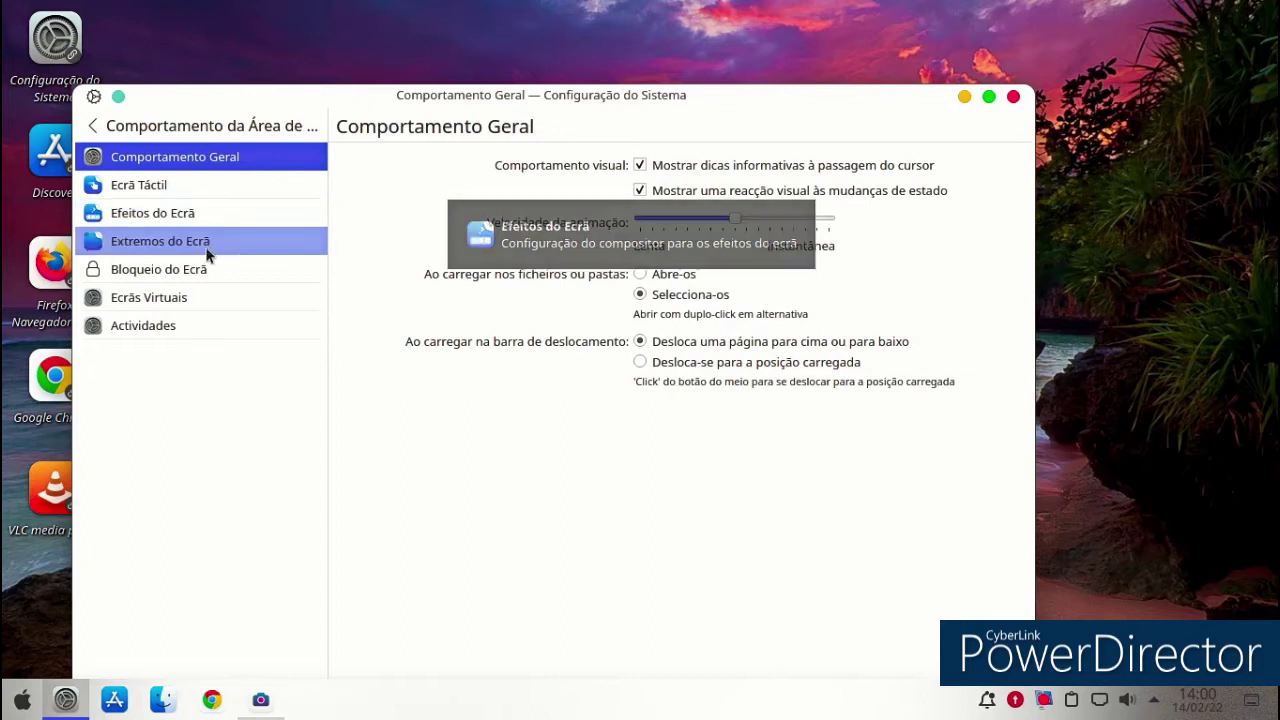
click(207, 252)
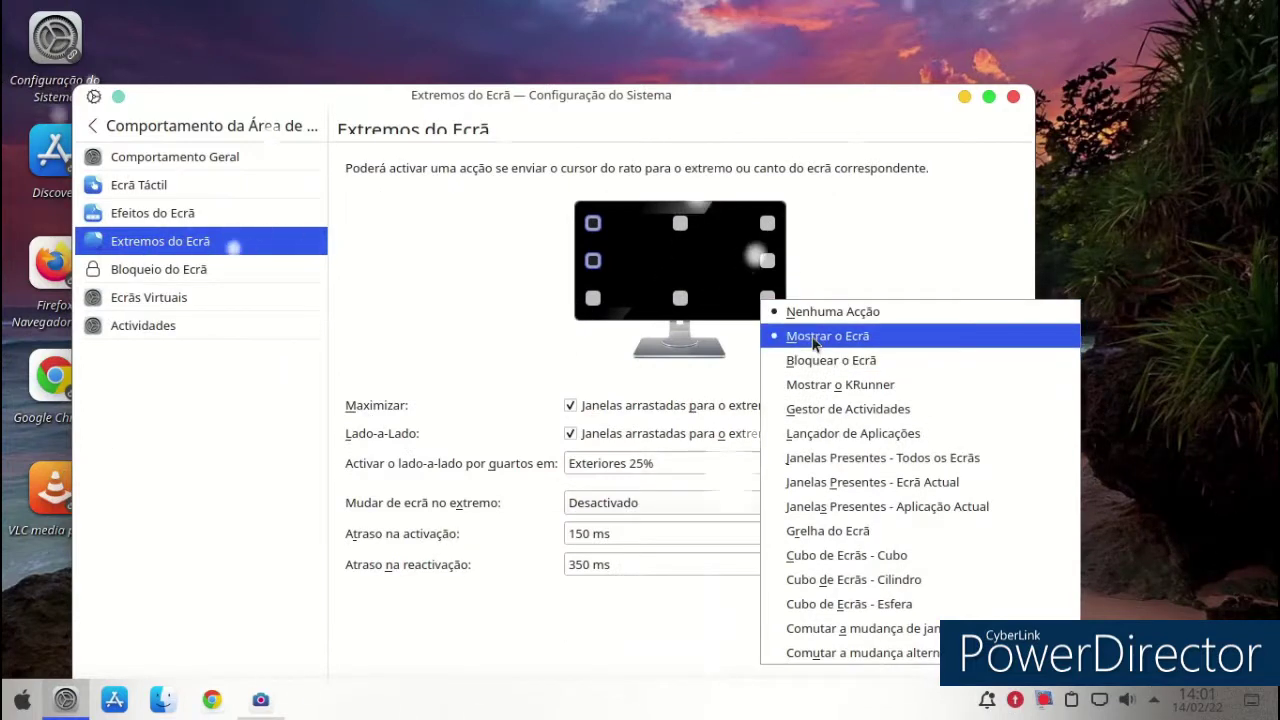
click(813, 343)
click(767, 224)
click(850, 360)
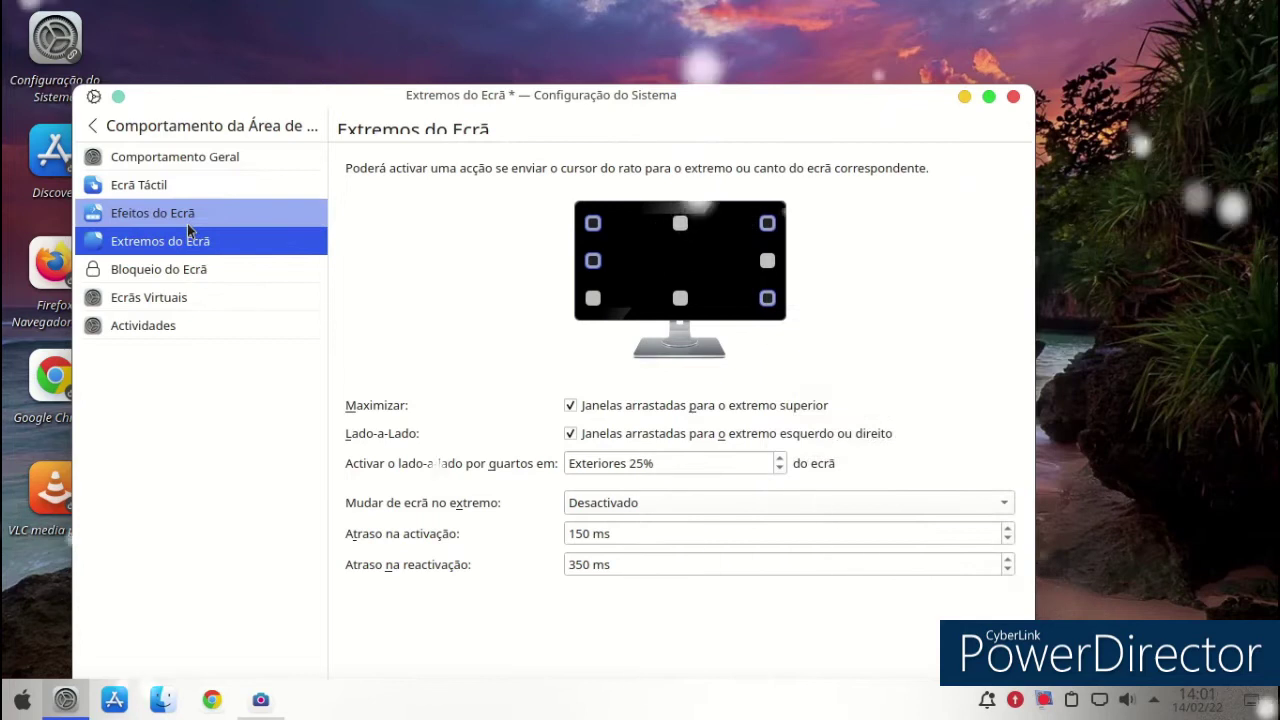
Leave the screen edge settings for the Aparência section's Tema Global page, applying the pending changes.
click(93, 126)
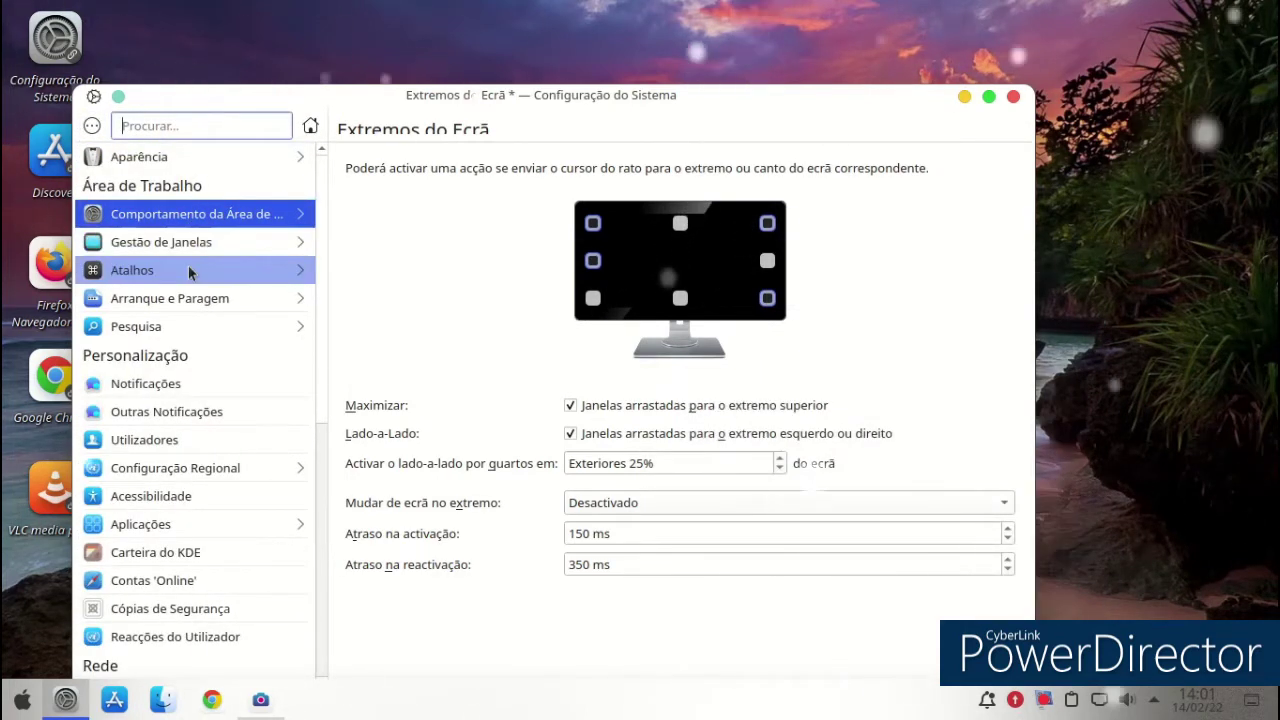
scroll(188, 266, down, 3)
scroll(190, 264, down, 2)
scroll(213, 260, down, 1)
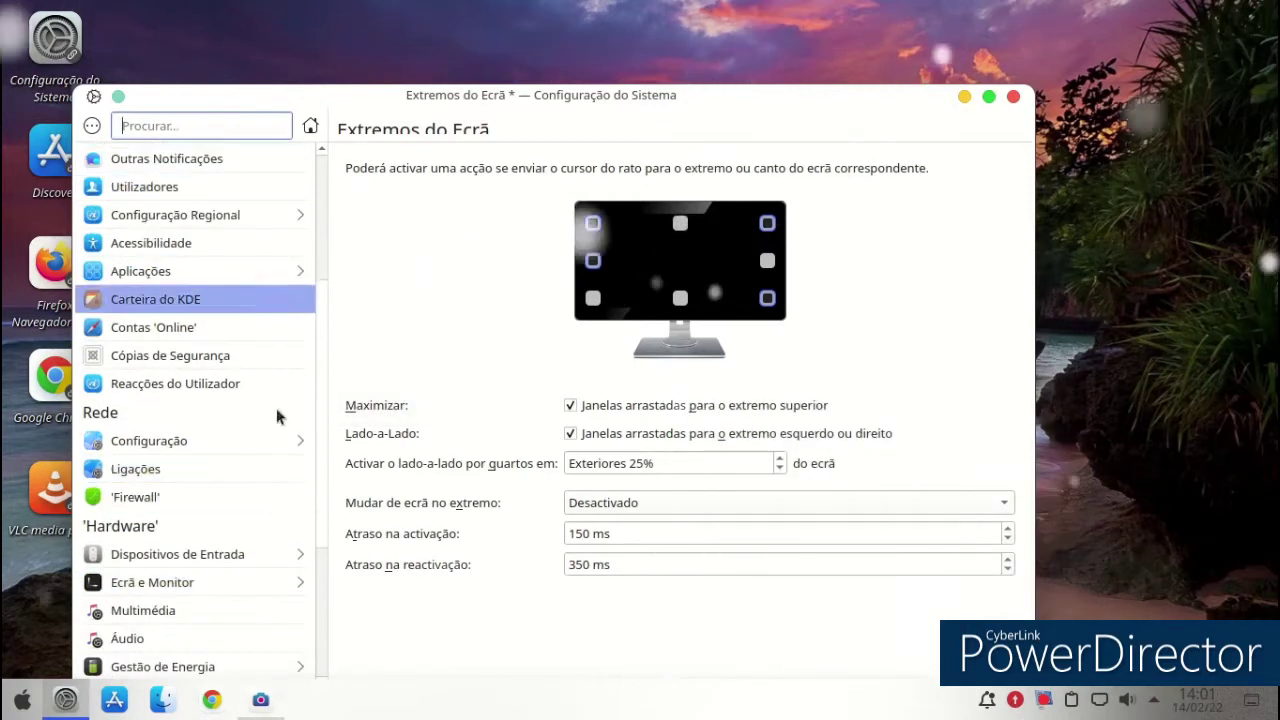
scroll(320, 371, up, 6)
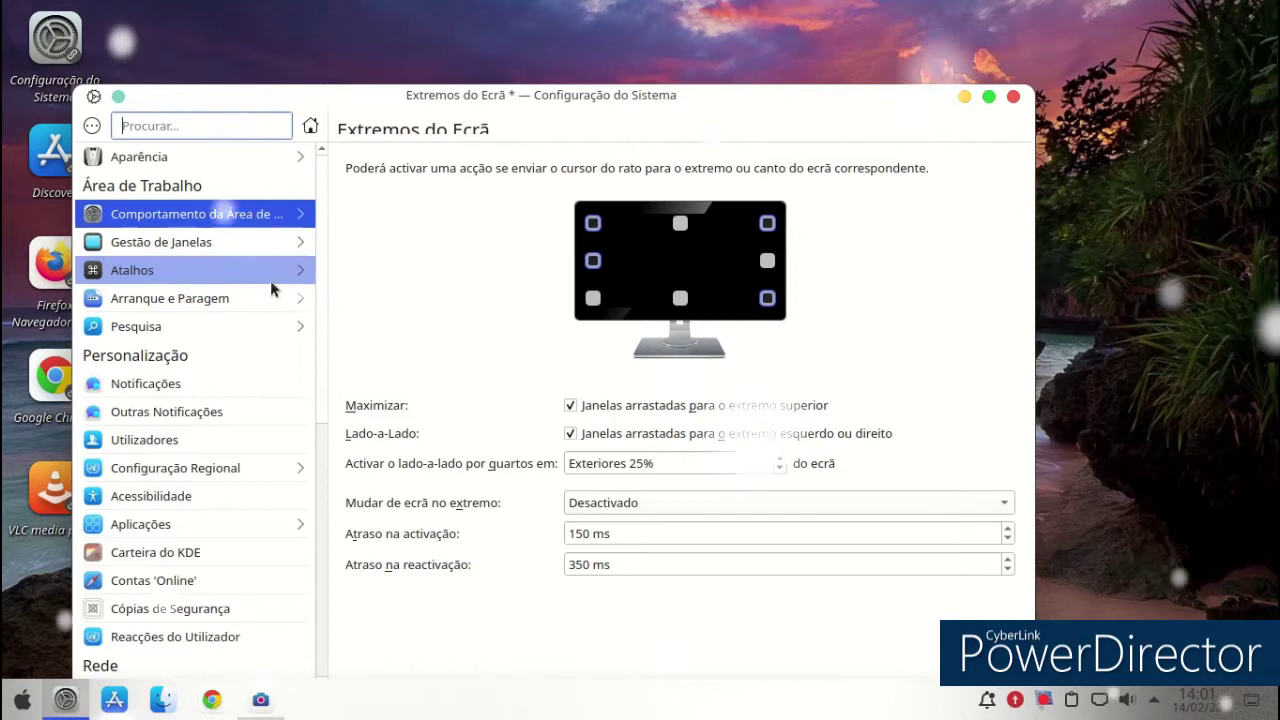
click(91, 127)
click(184, 155)
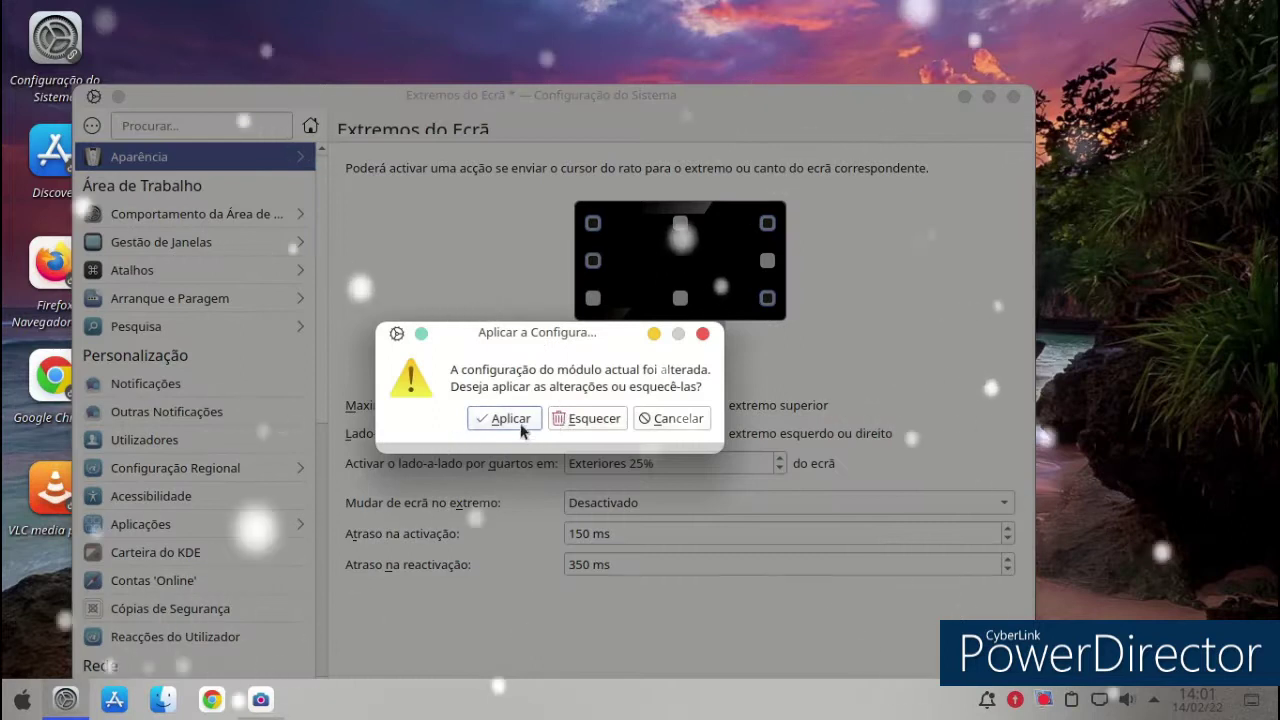
click(508, 418)
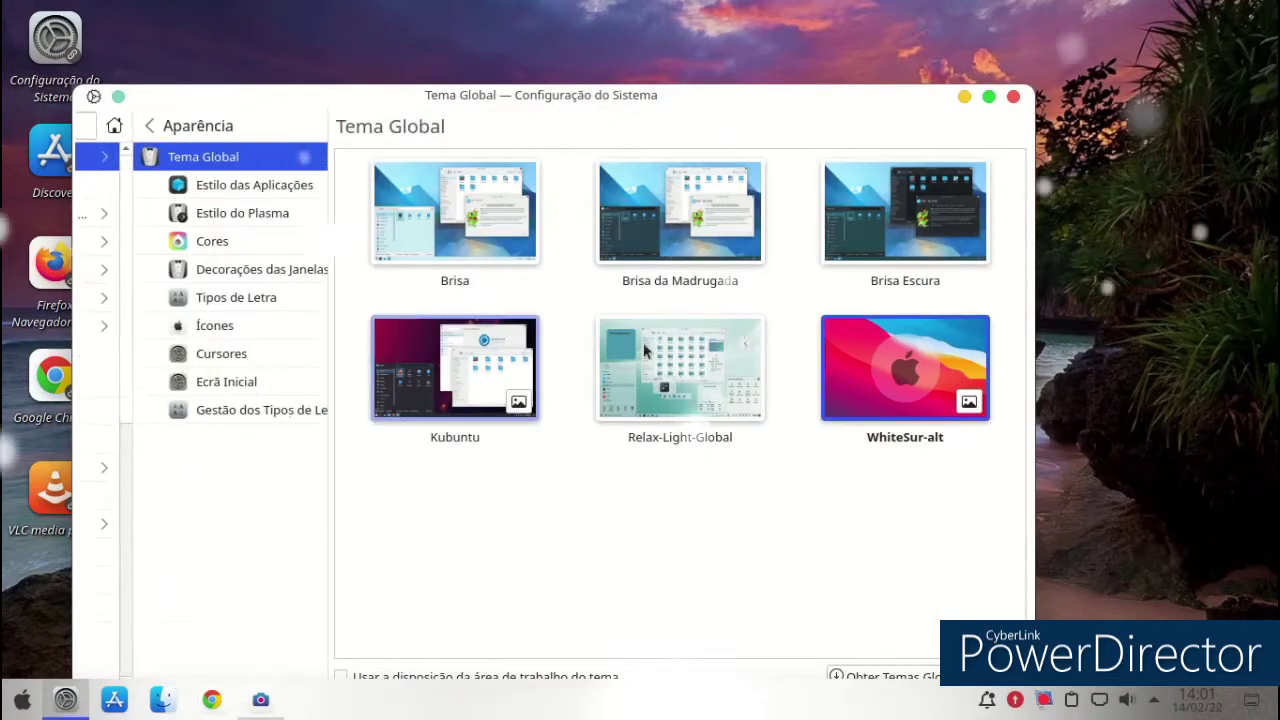
drag(623, 88, 622, 35)
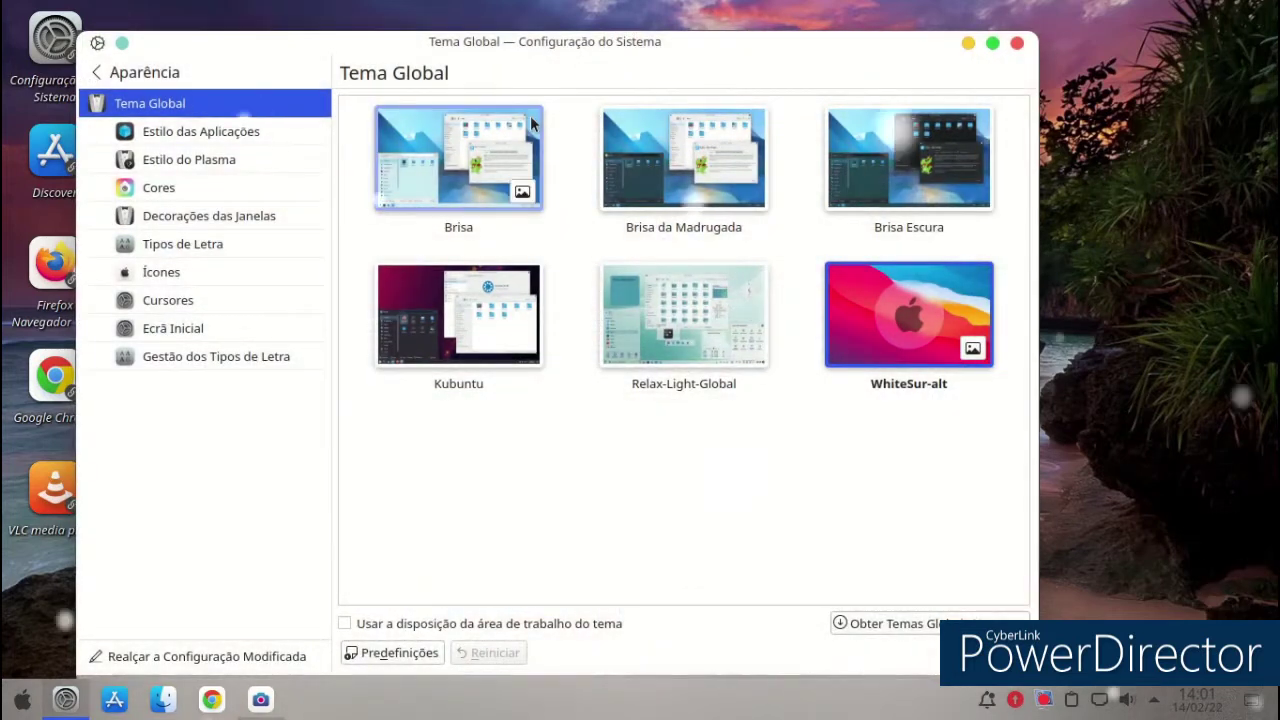
View the application styles and examine the GTK themes offered for GNOME/GTK applications.
click(295, 131)
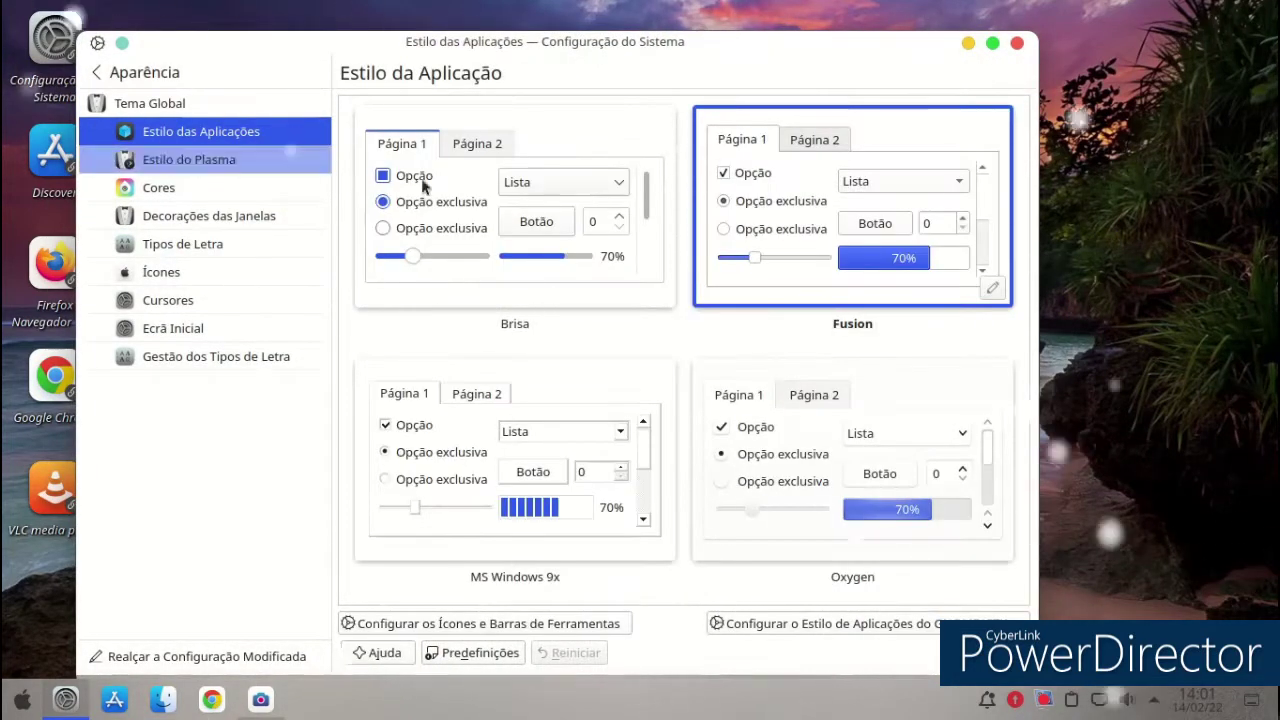
click(800, 623)
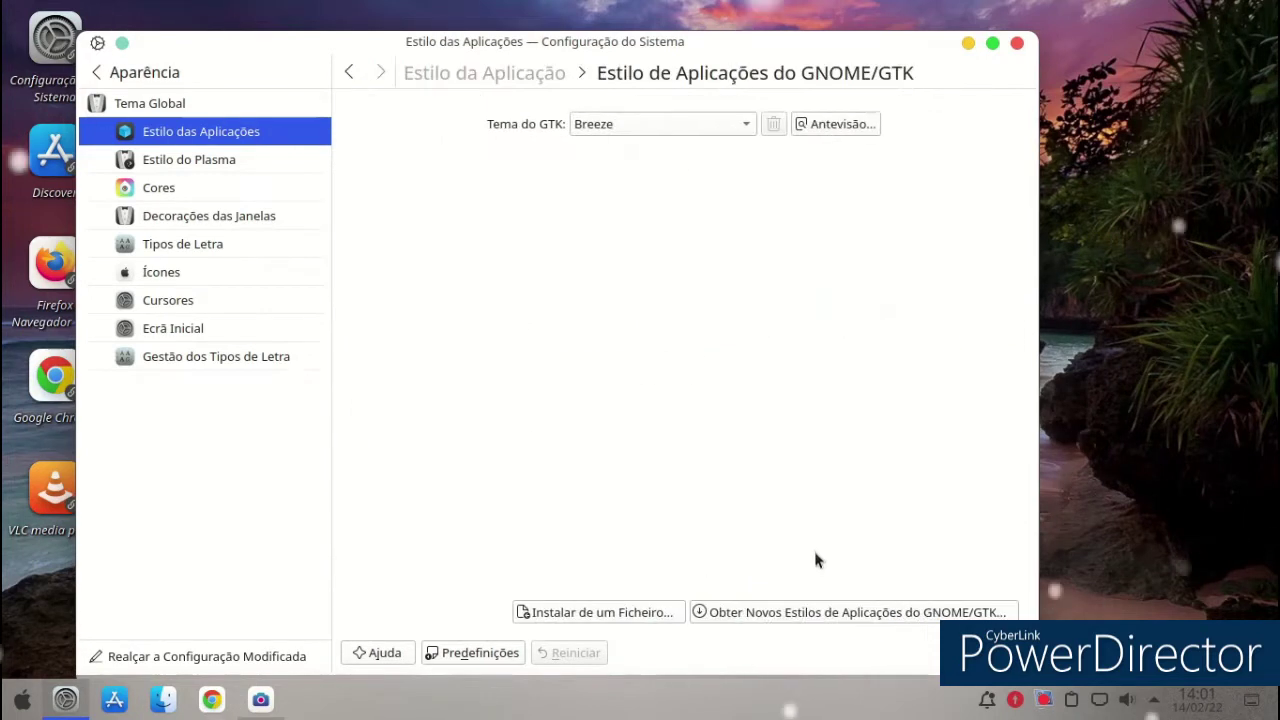
click(698, 123)
click(481, 224)
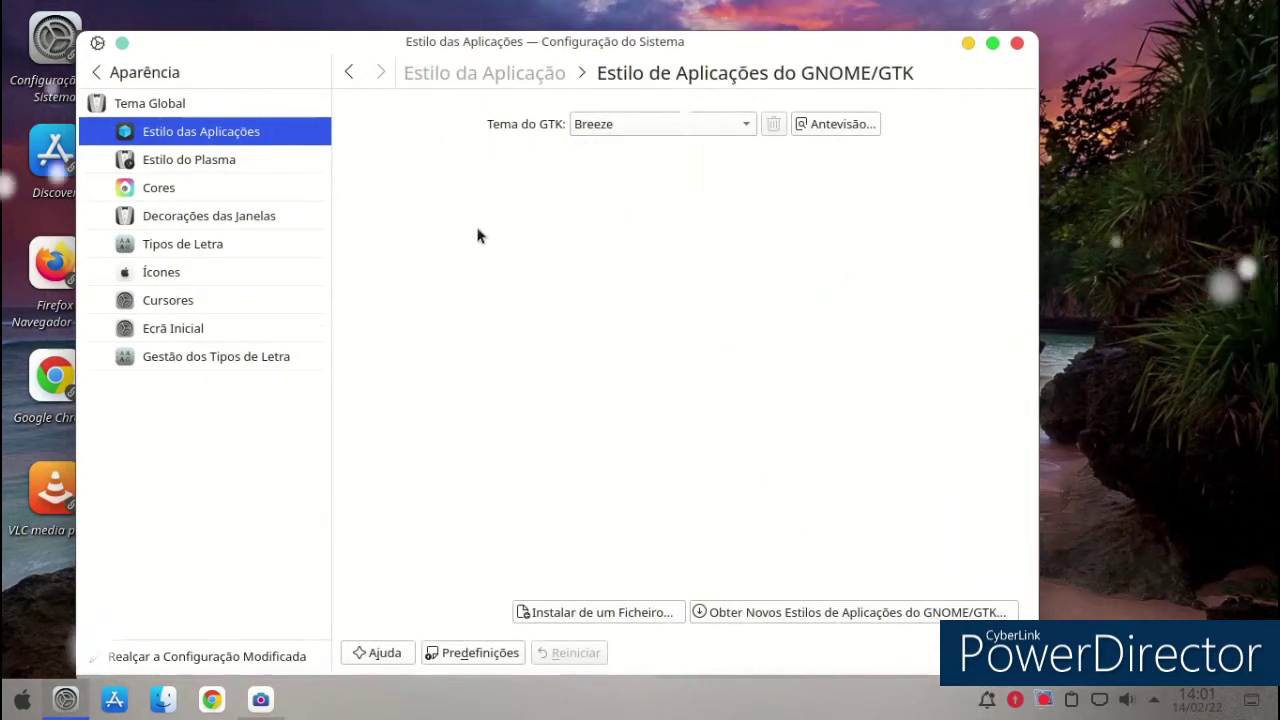
Try out the Brisa Escura colour scheme, and apply the Oxygen colour scheme in its place.
click(252, 188)
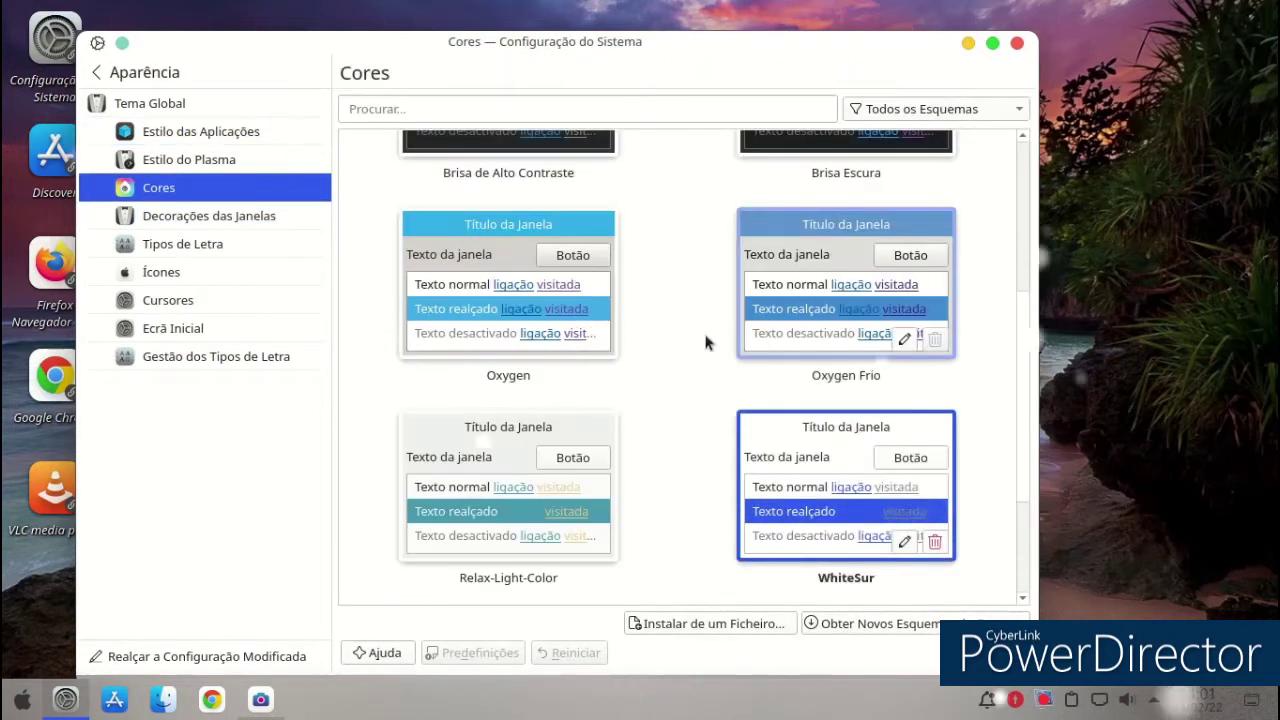
scroll(705, 340, up, 4)
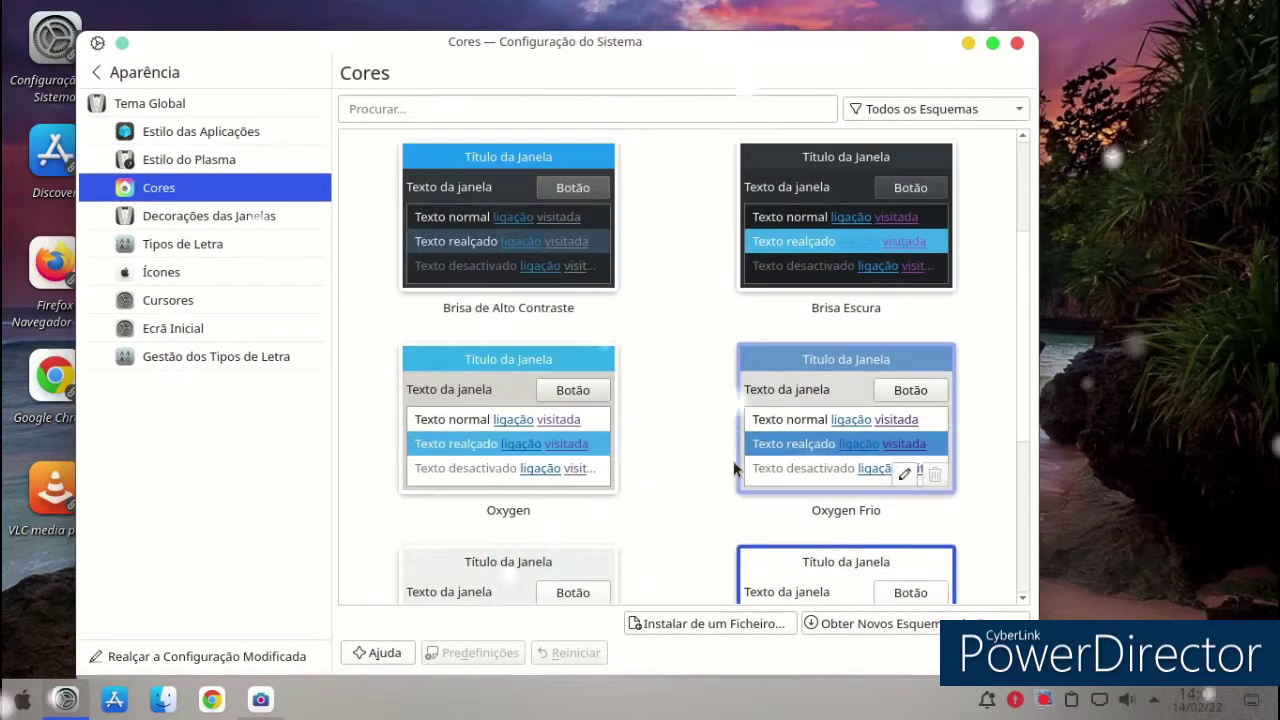
click(805, 335)
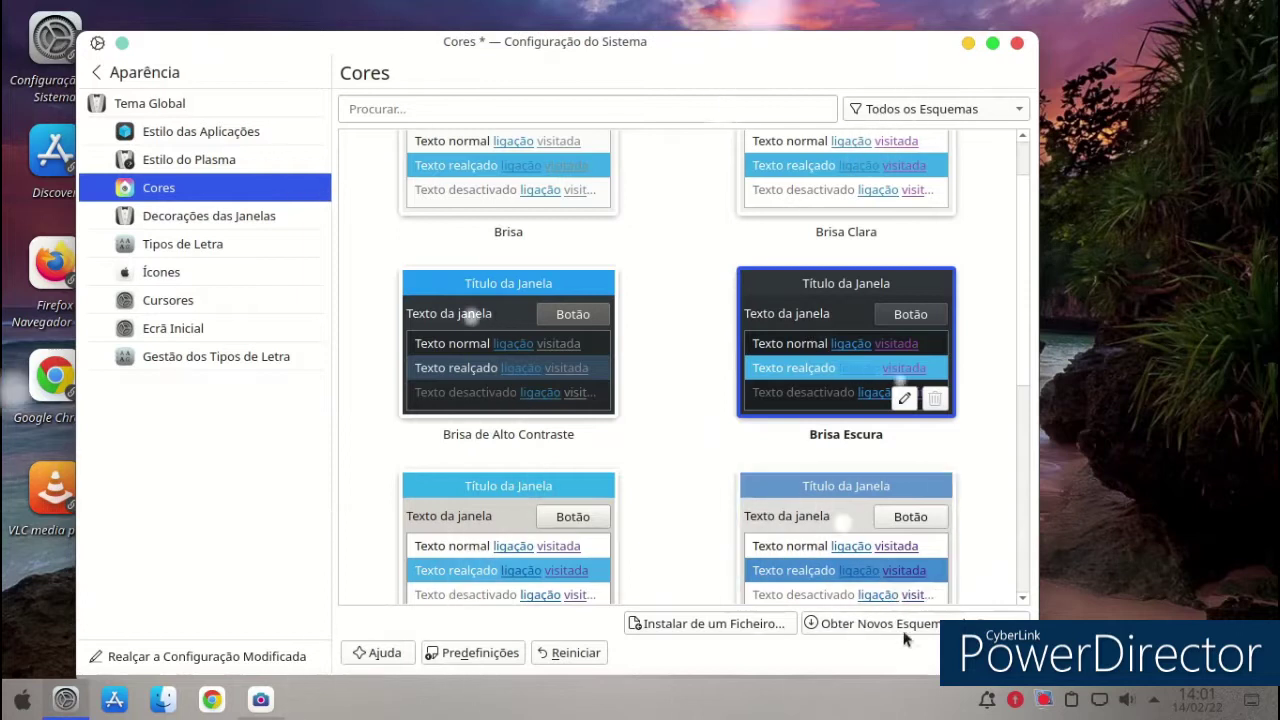
click(1000, 652)
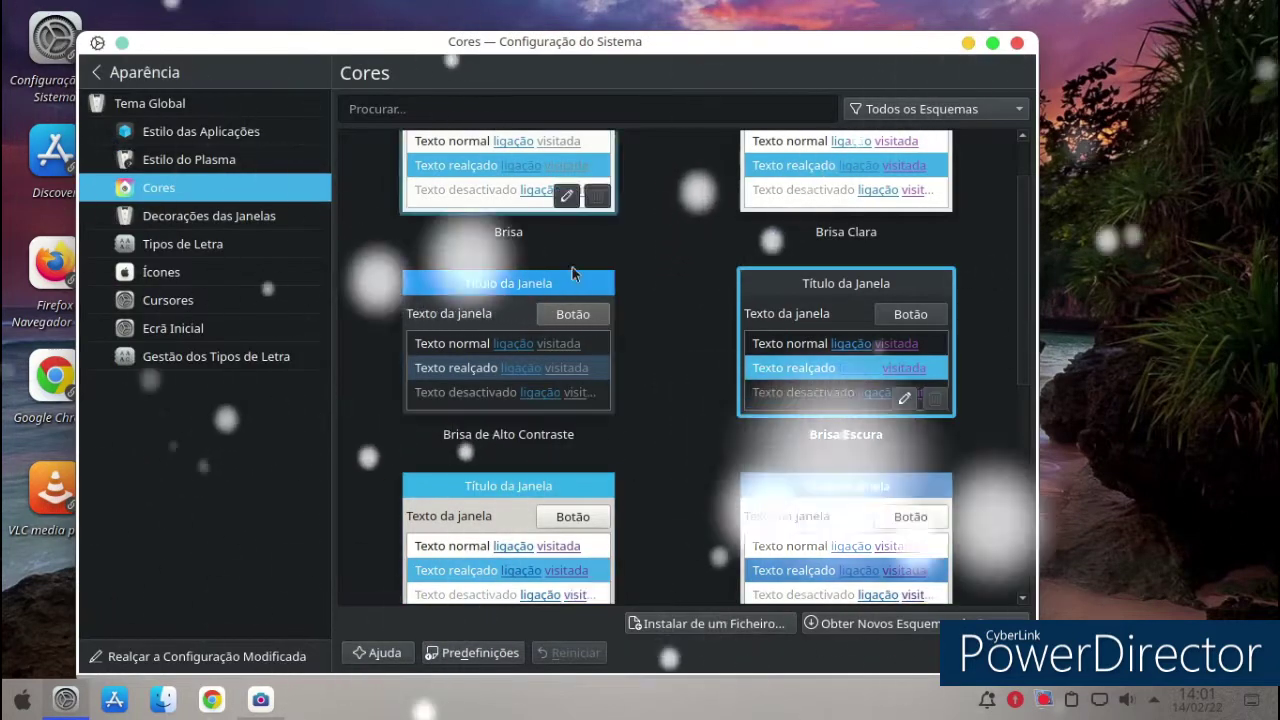
click(594, 500)
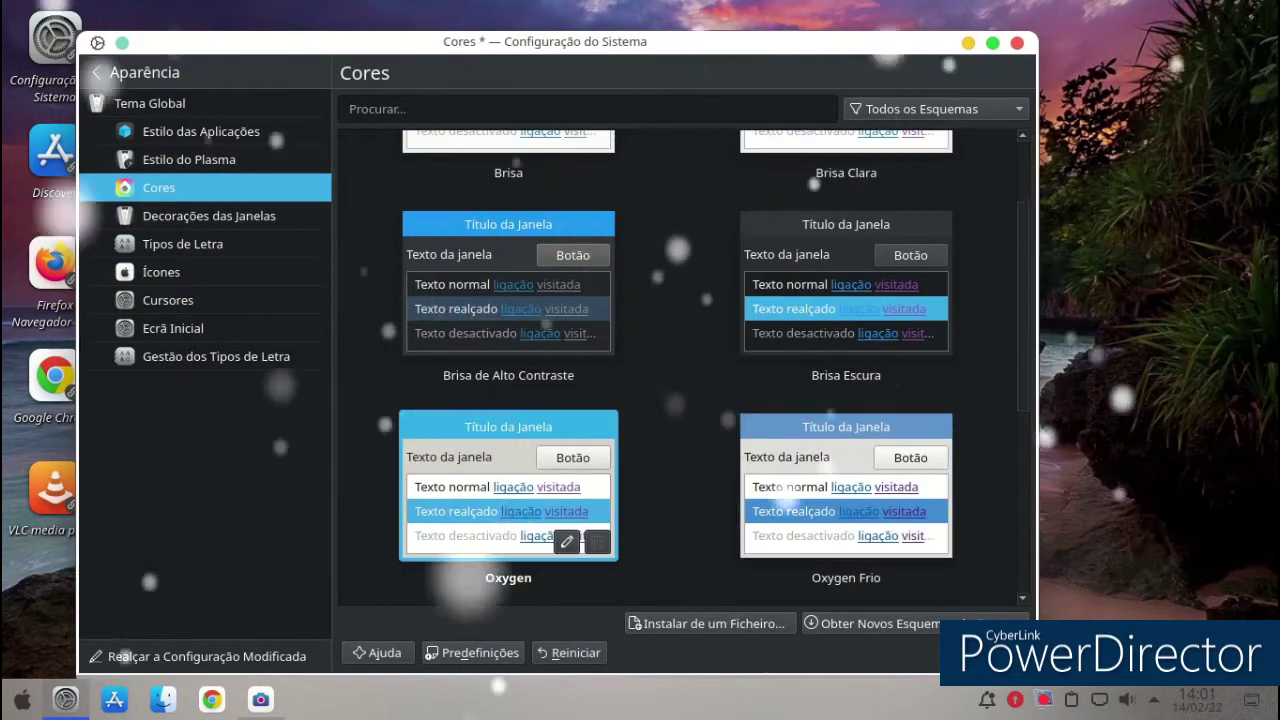
scroll(757, 381, up, 2)
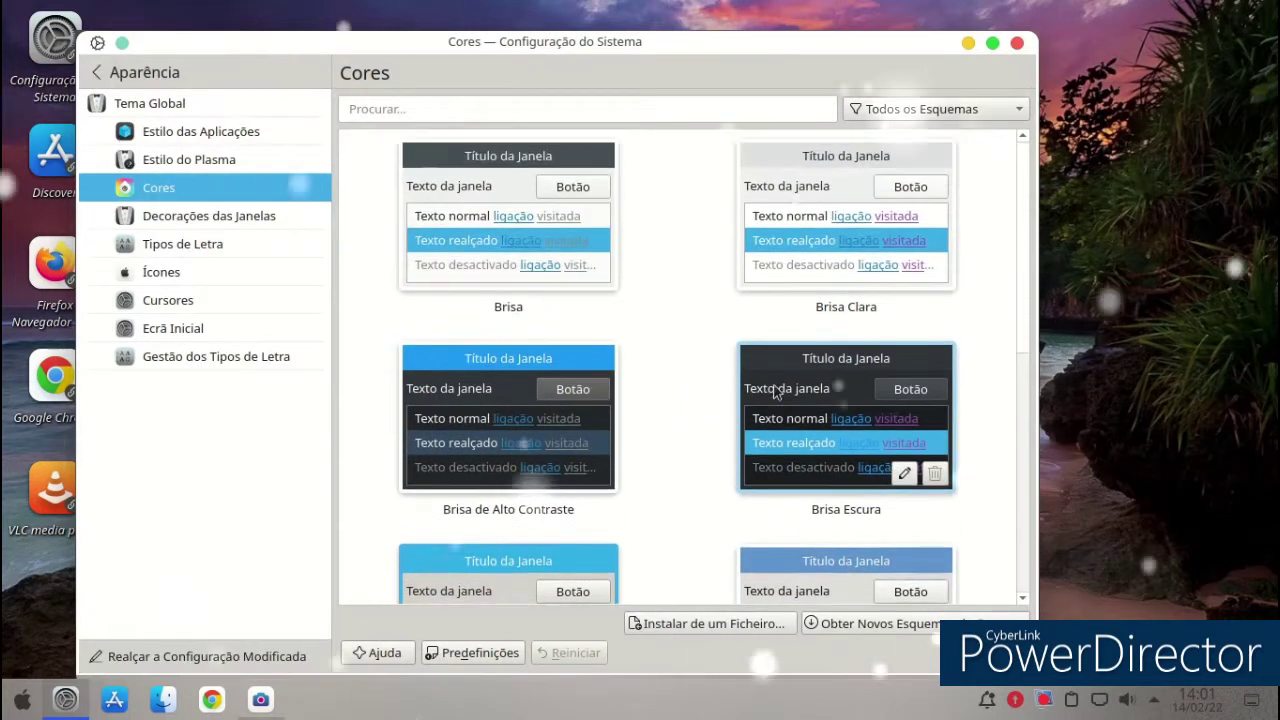
Select the WhiteSur-dark theme in Decorações das Janelas and apply it.
click(238, 221)
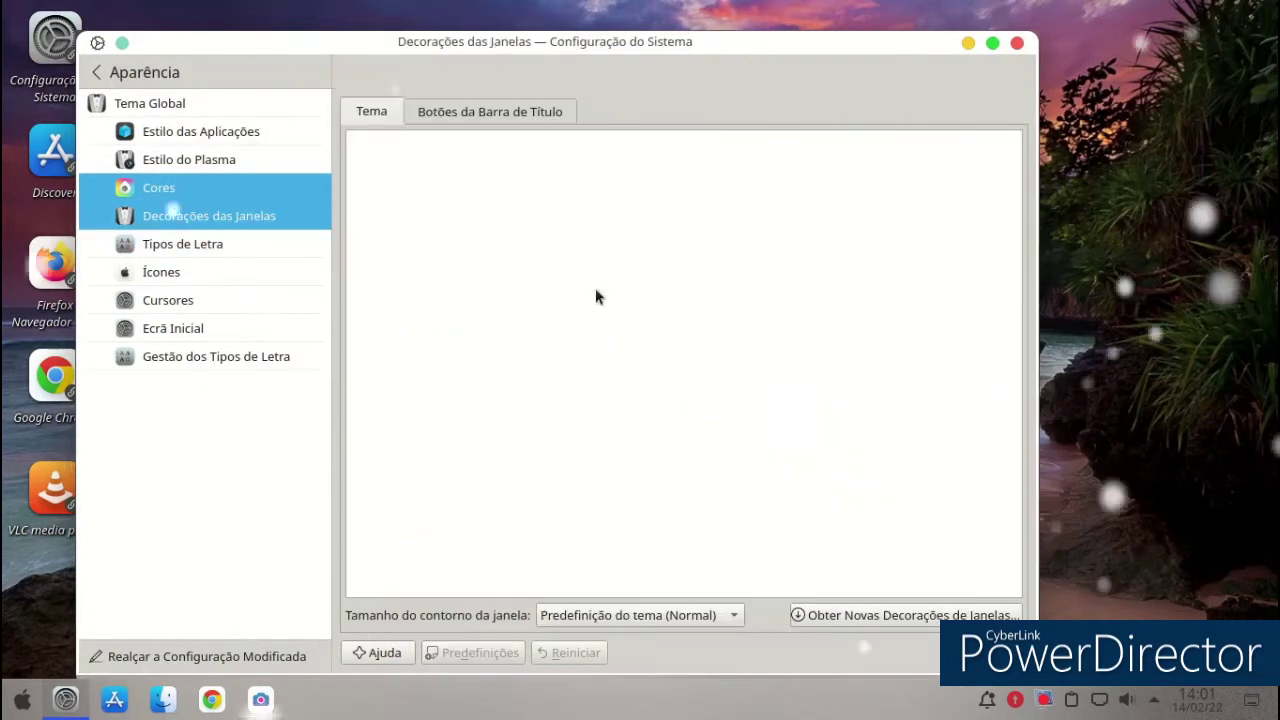
scroll(592, 293, down, 1)
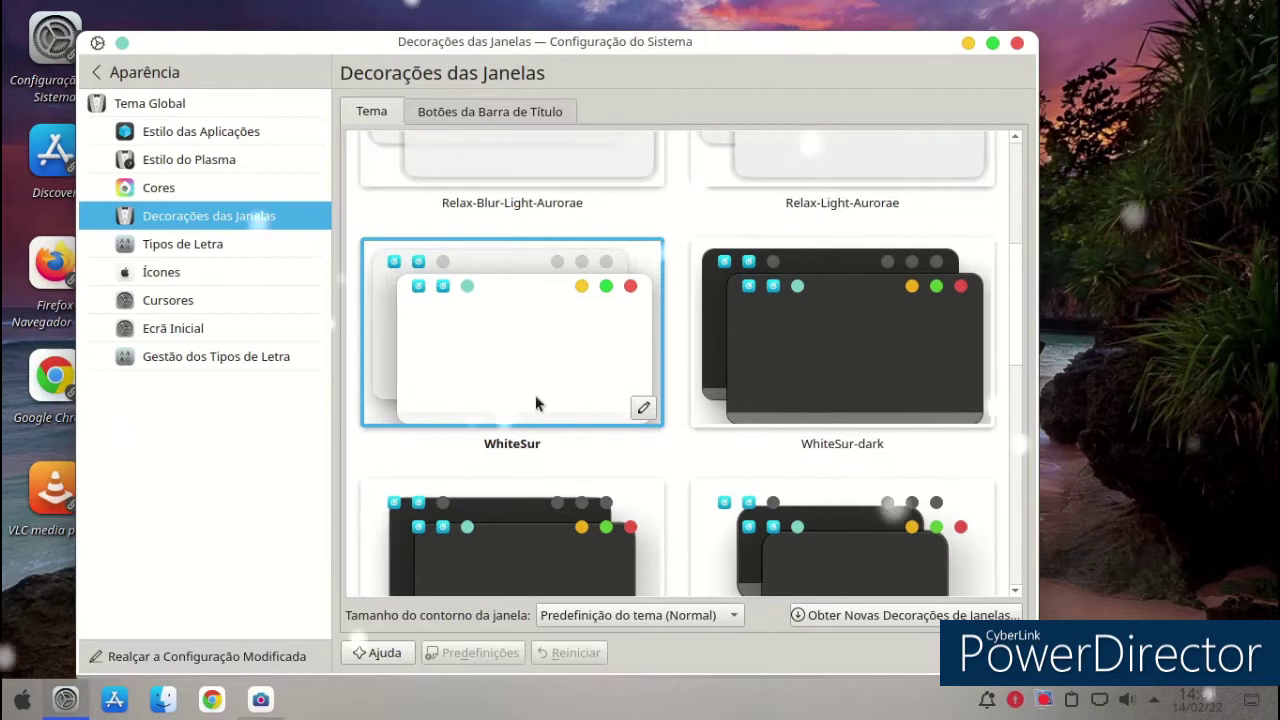
click(744, 392)
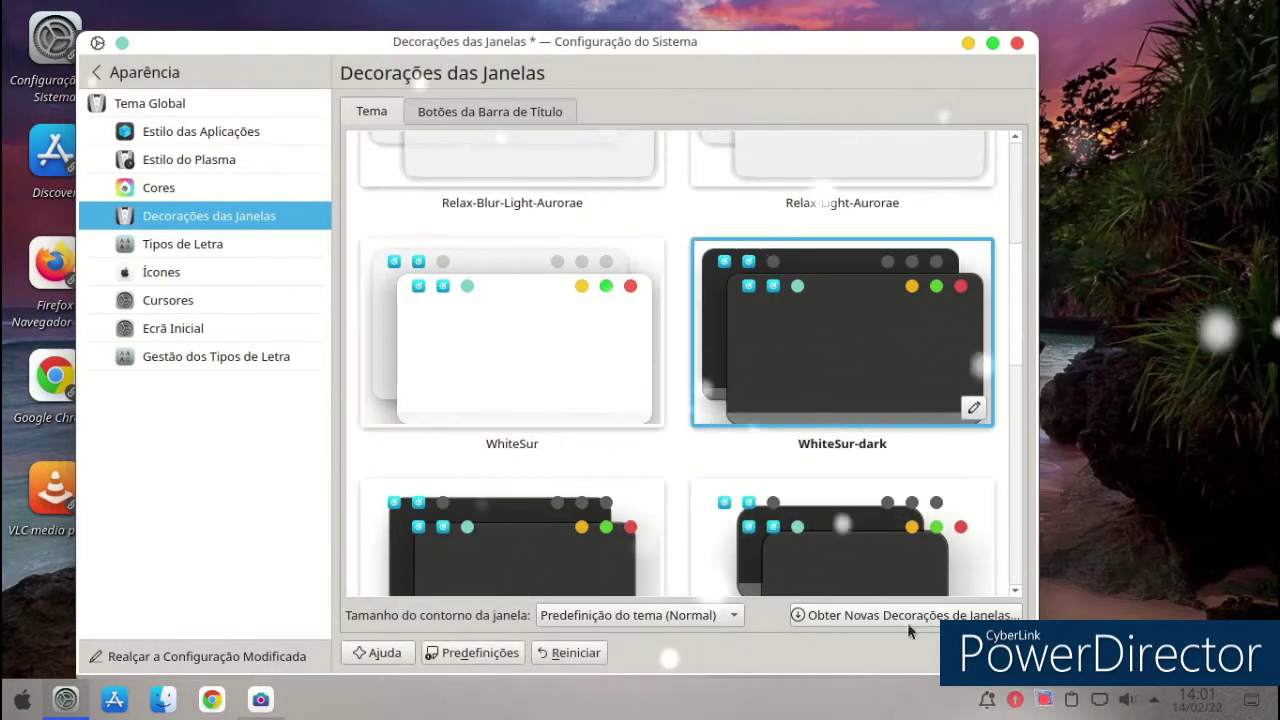
click(995, 652)
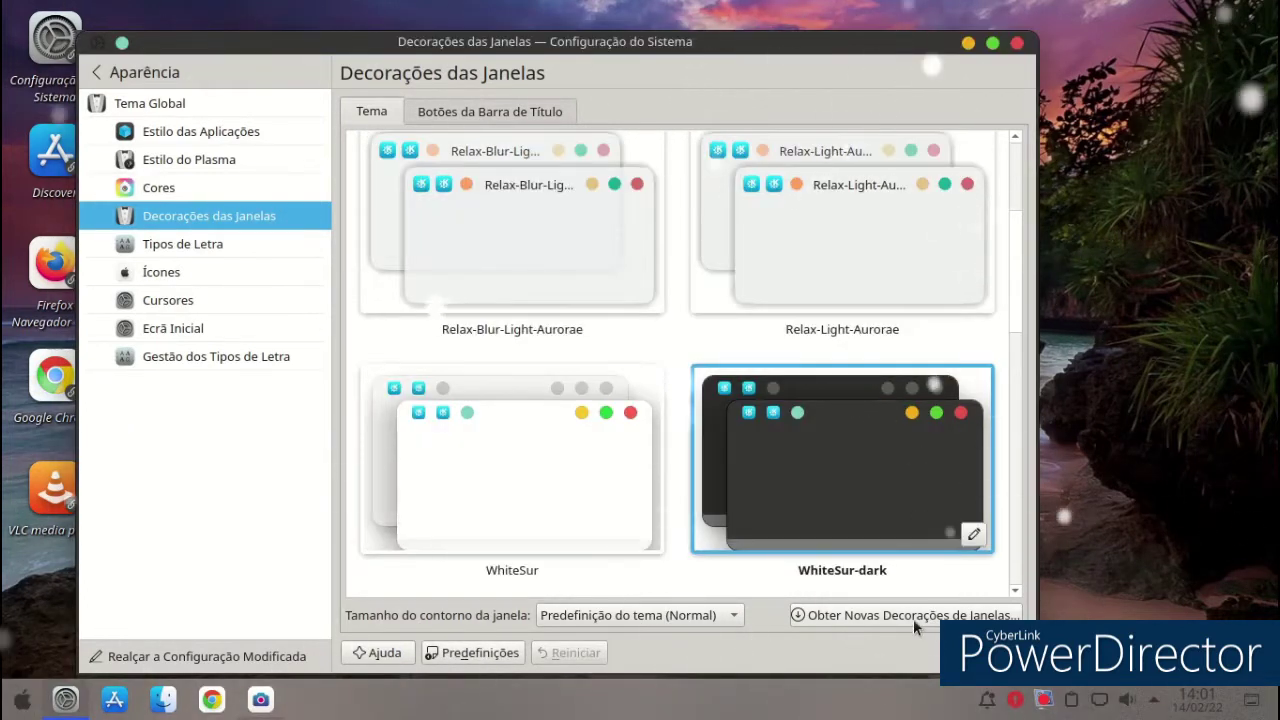
Browse the downloadable window decorations and install Red Star OS 3 Kwin.
click(907, 615)
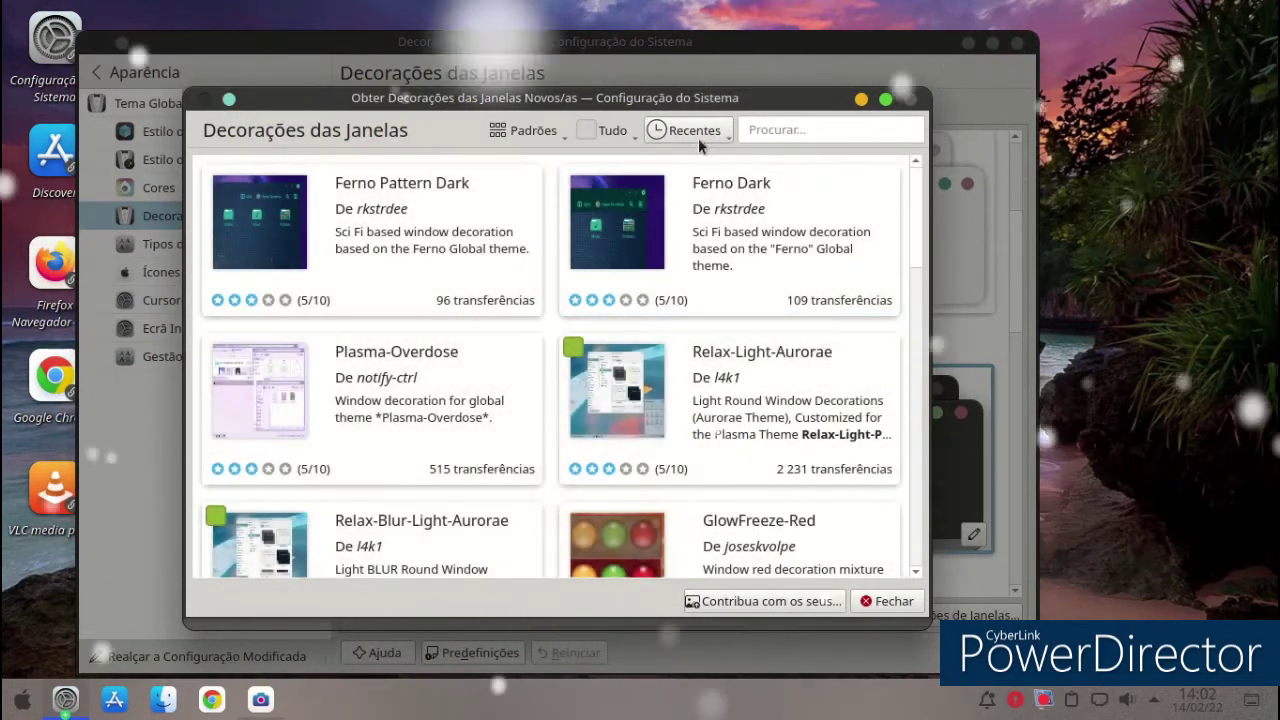
scroll(700, 205, down, 2)
scroll(700, 205, down, 7)
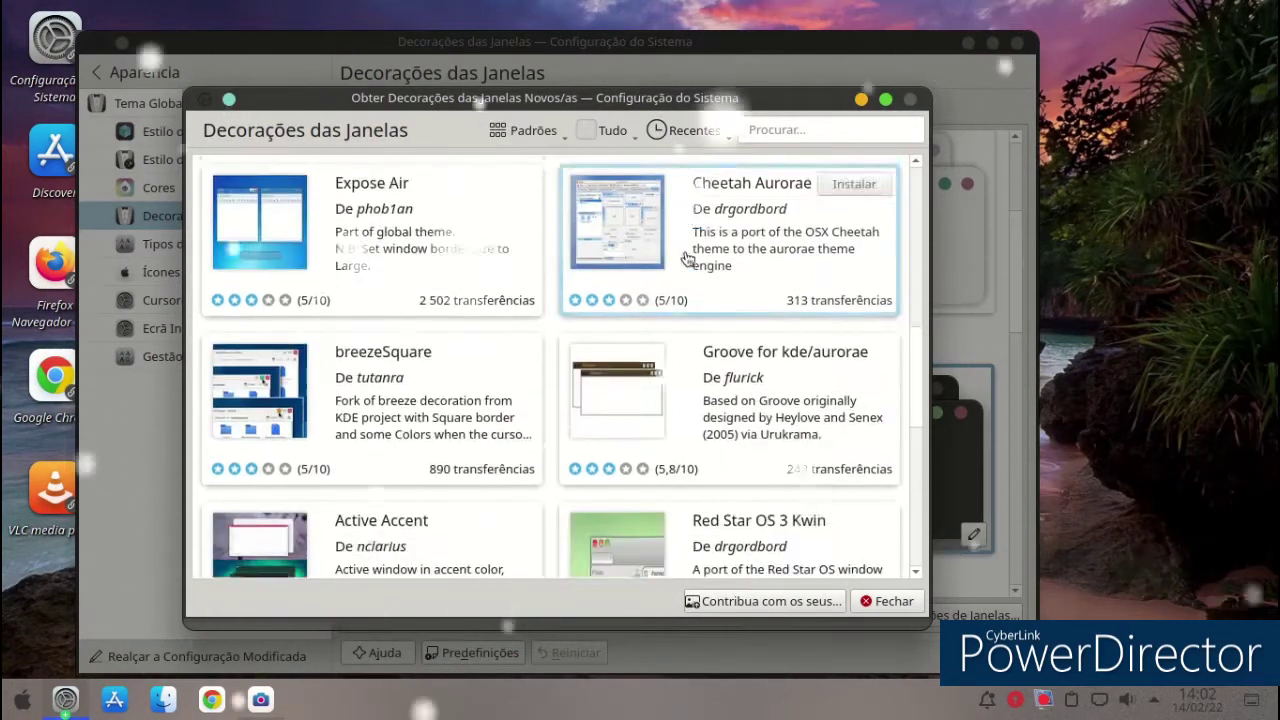
scroll(683, 261, down, 3)
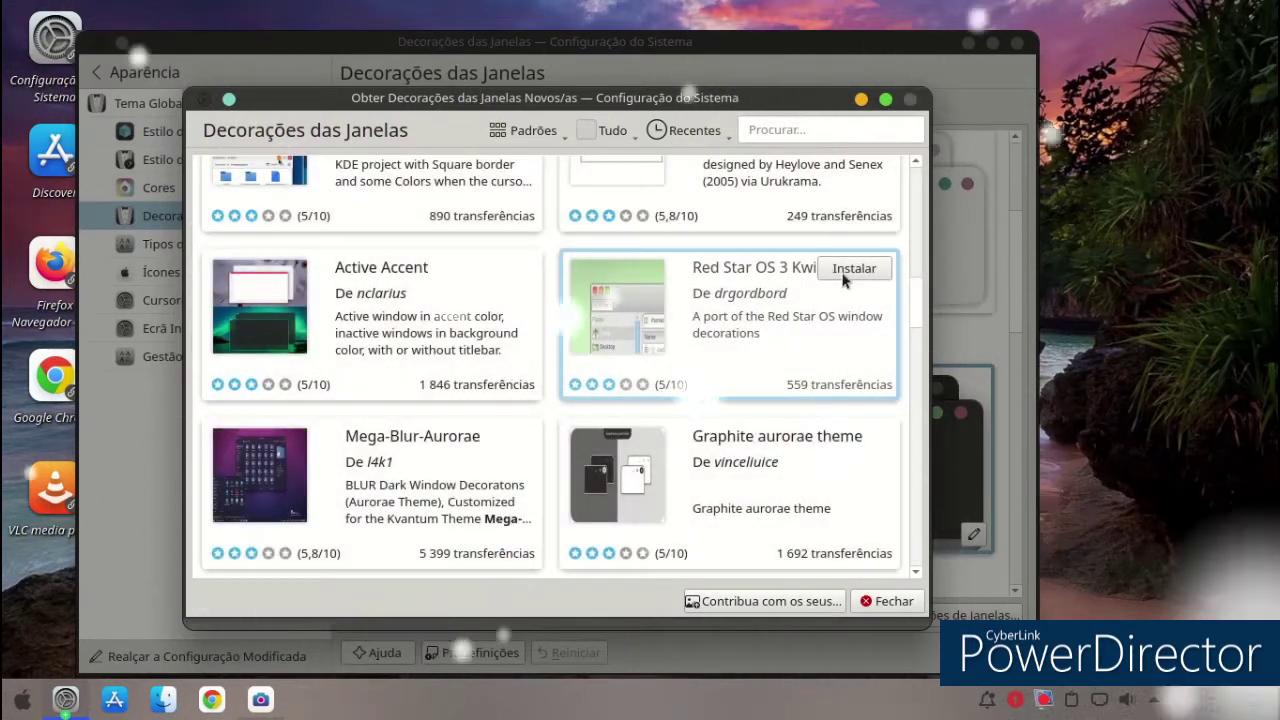
click(853, 268)
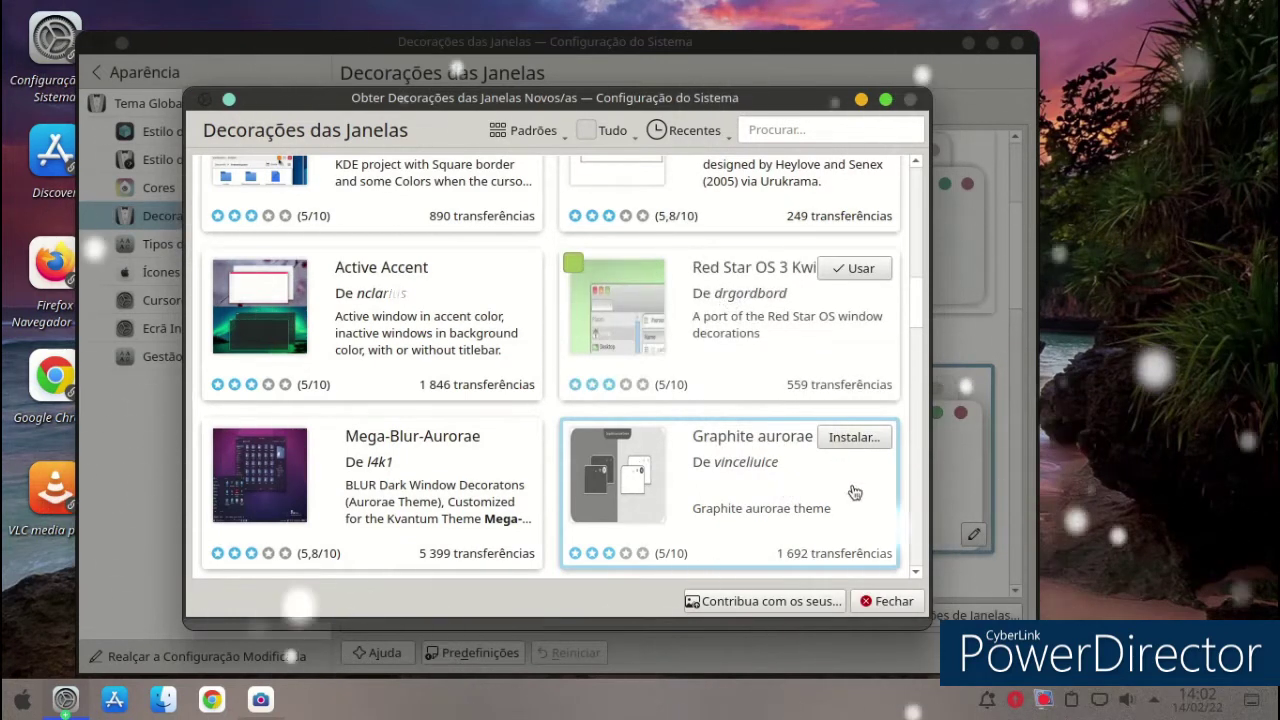
Close the window decoration downloads and apply the RedStar decoration theme.
click(889, 600)
scroll(726, 430, down, 8)
scroll(688, 383, down, 6)
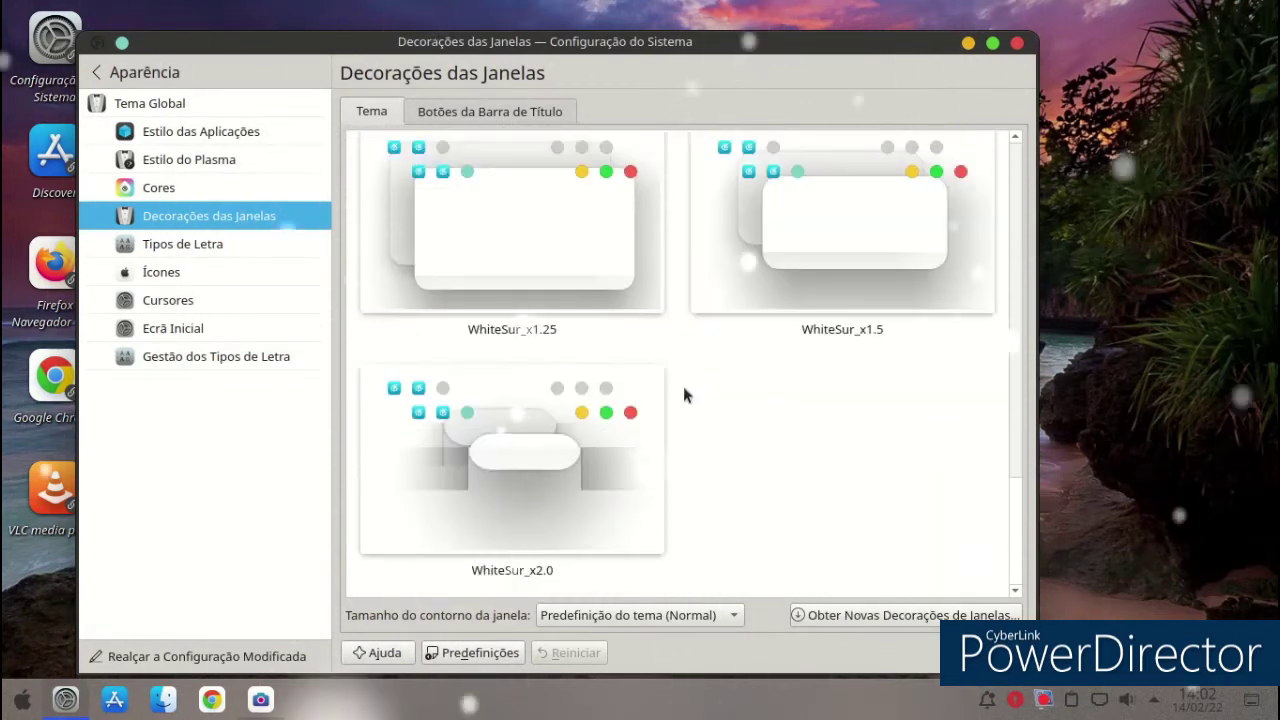
drag(1016, 486, 1010, 250)
click(609, 410)
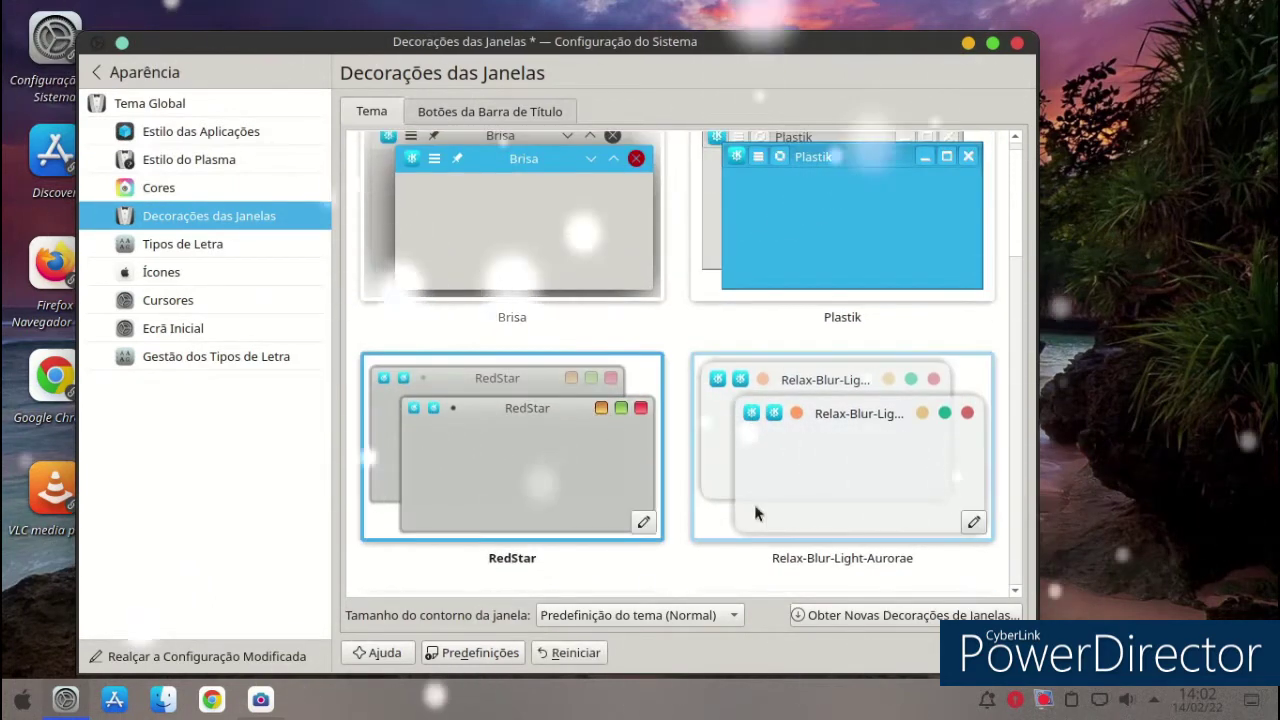
click(990, 652)
mouse_move(608, 46)
mouse_down()
mouse_move(650, 50)
mouse_move(600, 44)
mouse_move(630, 40)
mouse_up()
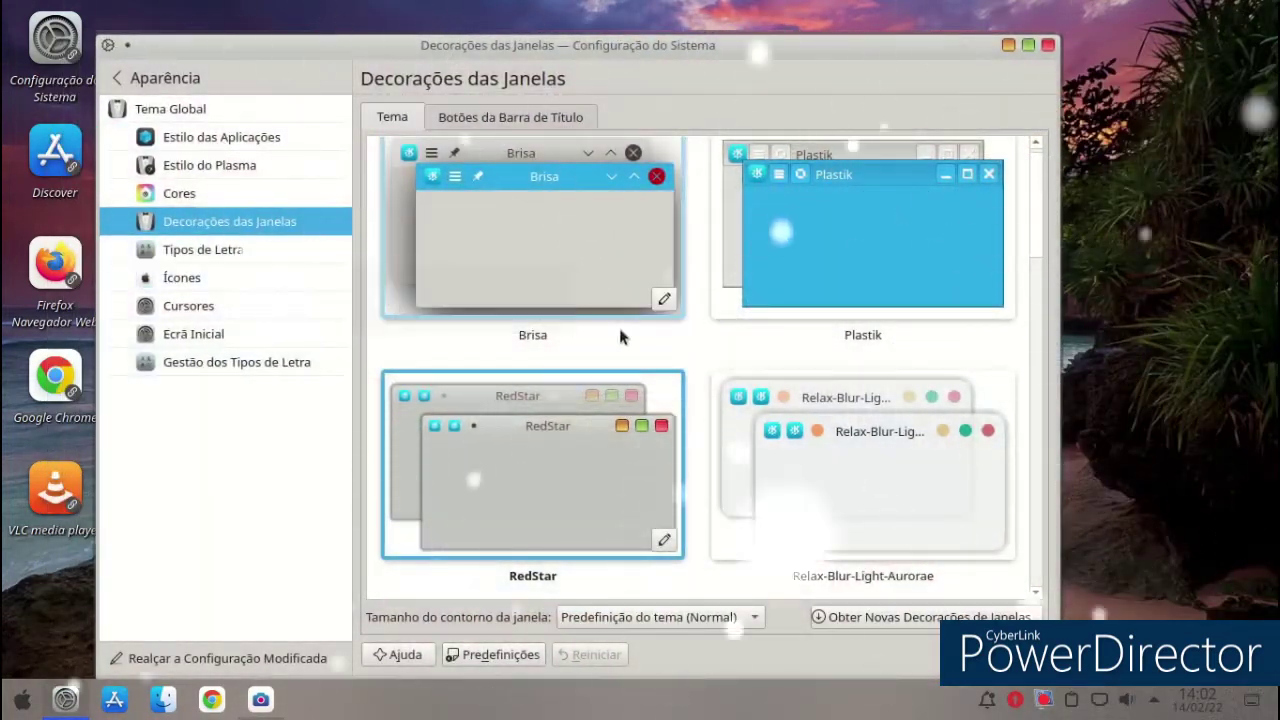
Show the Ícones settings and open the collection of downloadable icon themes.
click(218, 285)
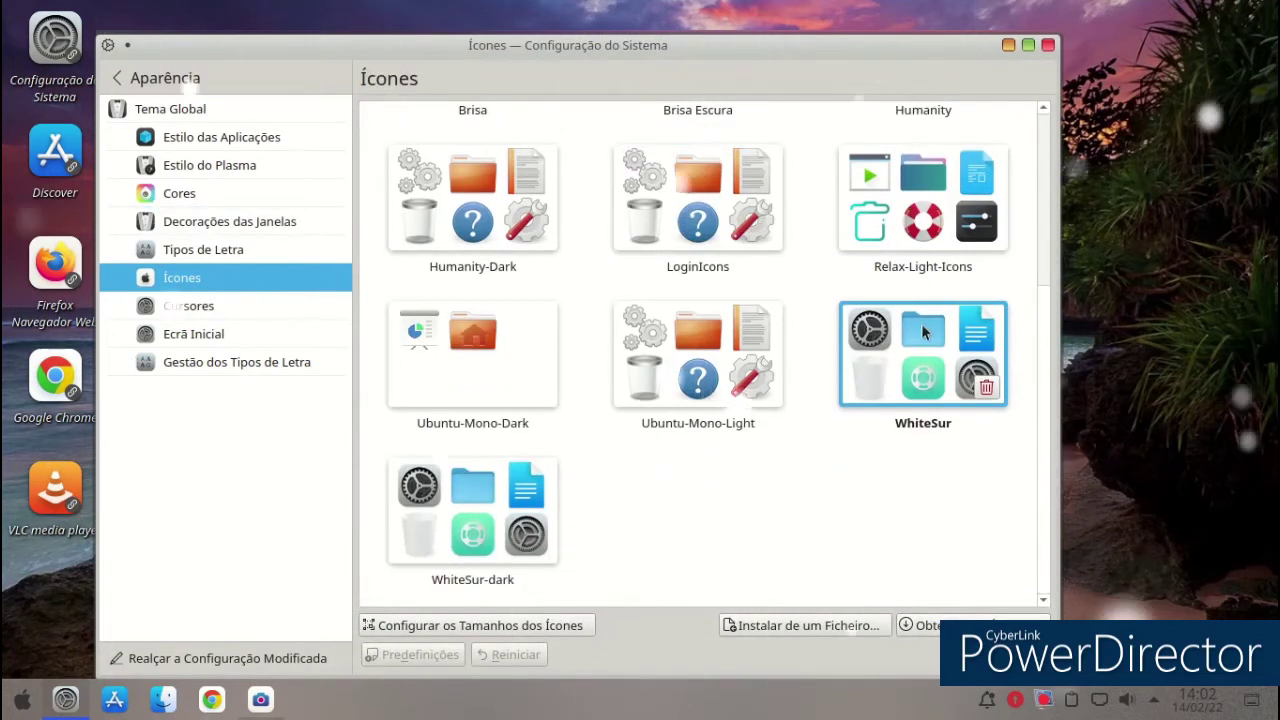
click(920, 627)
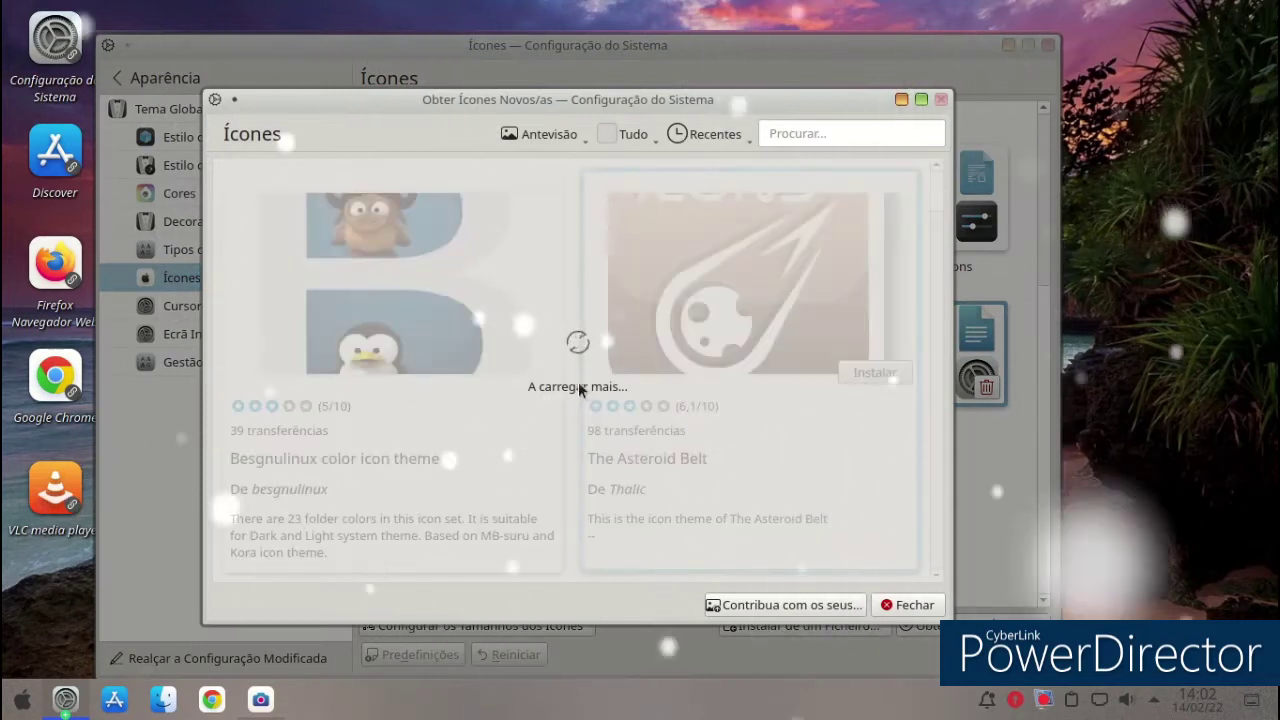
Try to install the Neon-Original-gtk.jpg download of the Neon-Originals-Icons theme.
scroll(643, 375, down, 6)
scroll(643, 373, down, 1)
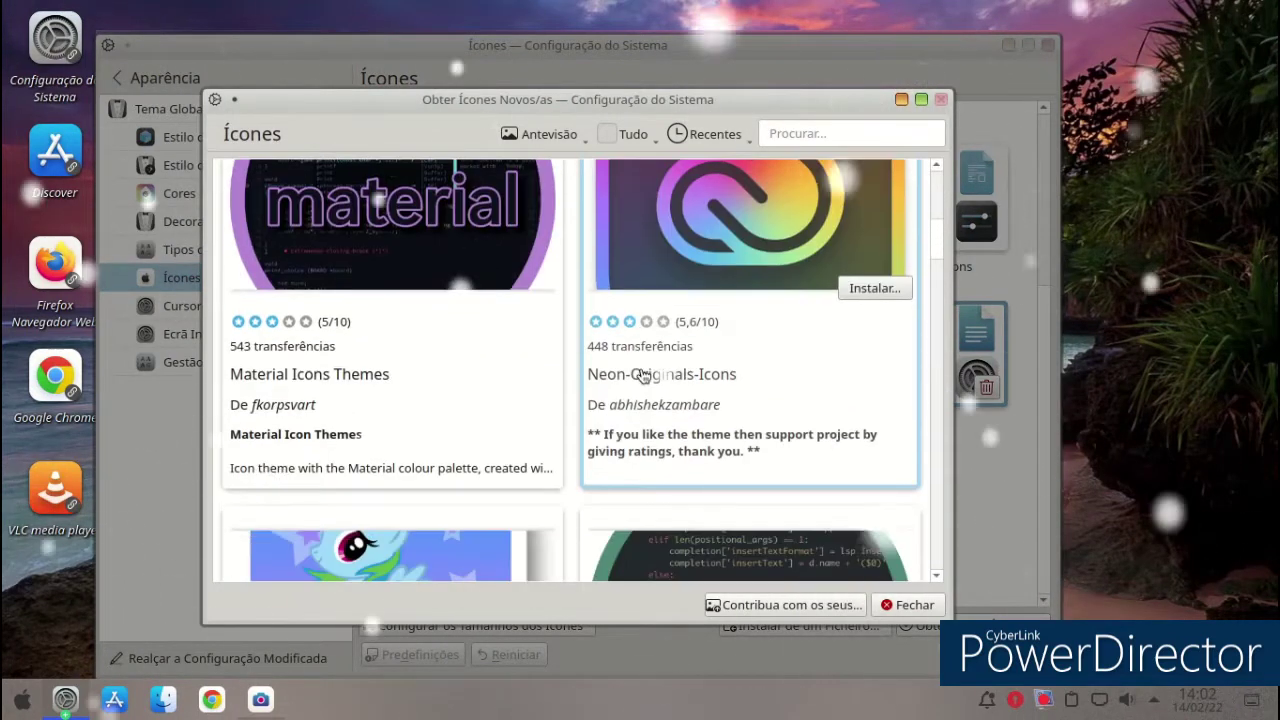
click(855, 288)
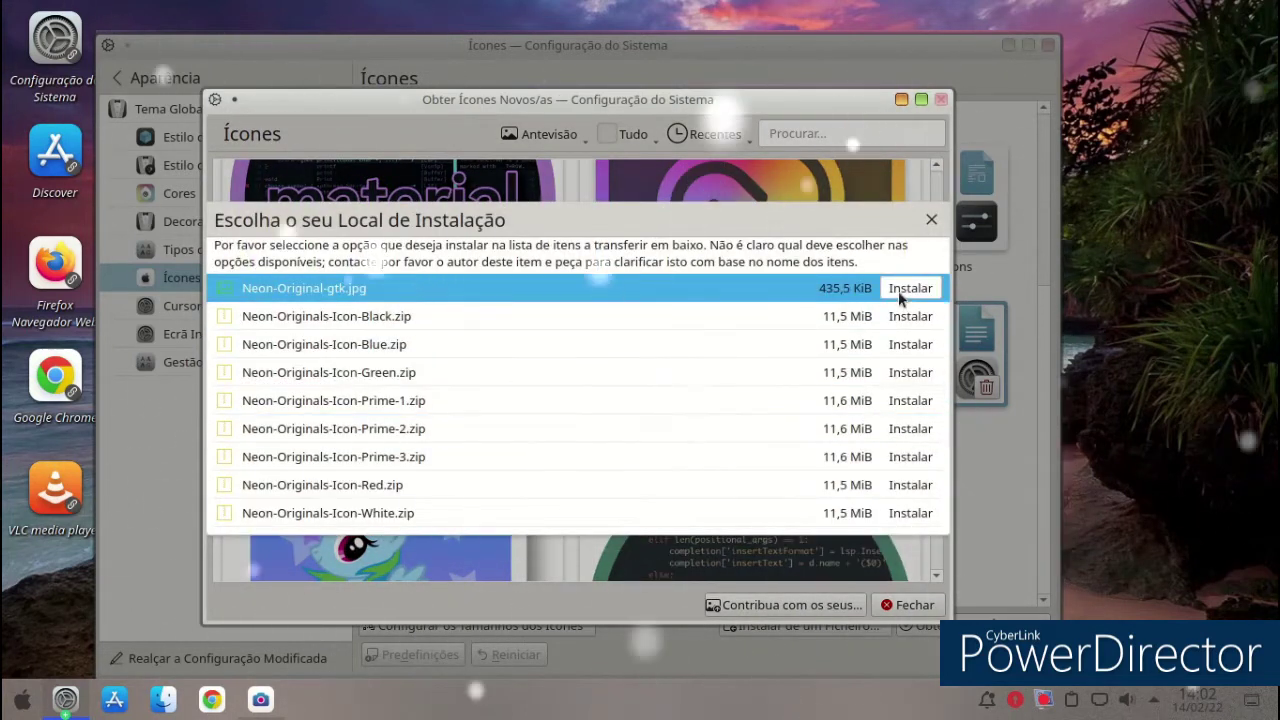
click(898, 291)
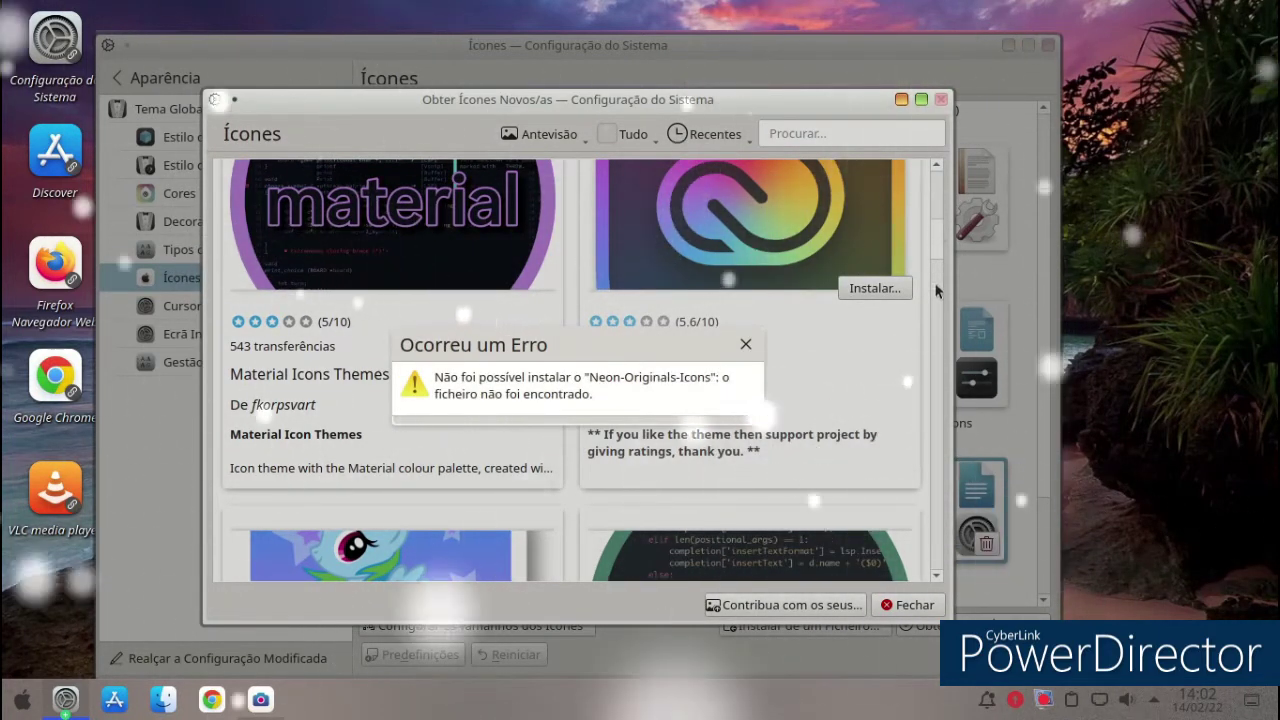
Browse the downloadable icon themes beyond Neon-Originals-Icons, examining their previews and descriptions.
scroll(935, 258, down, 3)
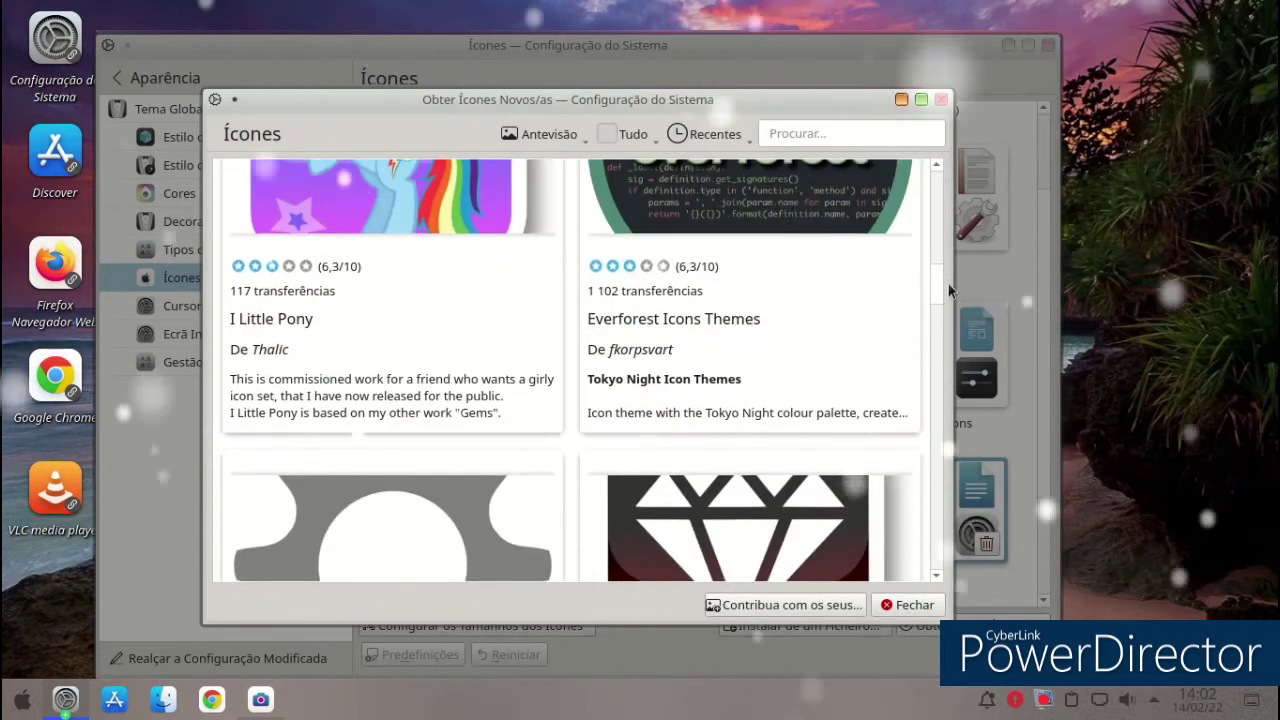
scroll(940, 330, down, 3)
scroll(940, 330, down, 5)
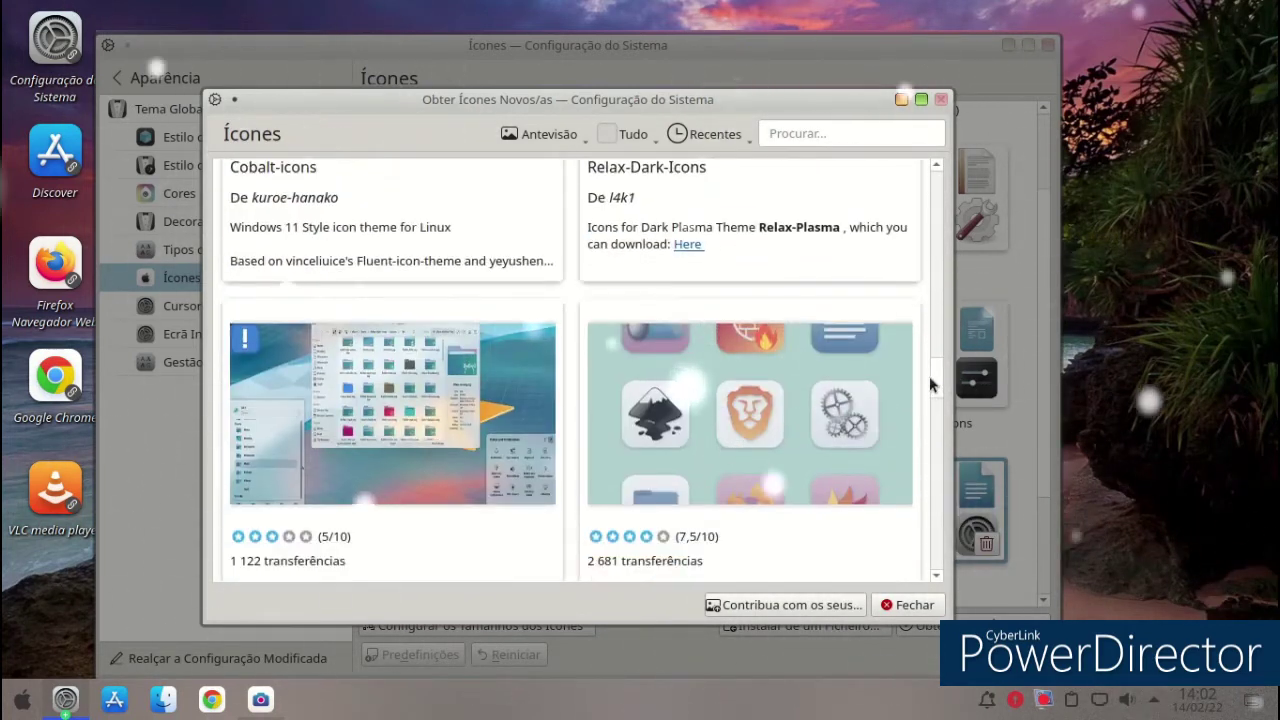
scroll(927, 391, down, 5)
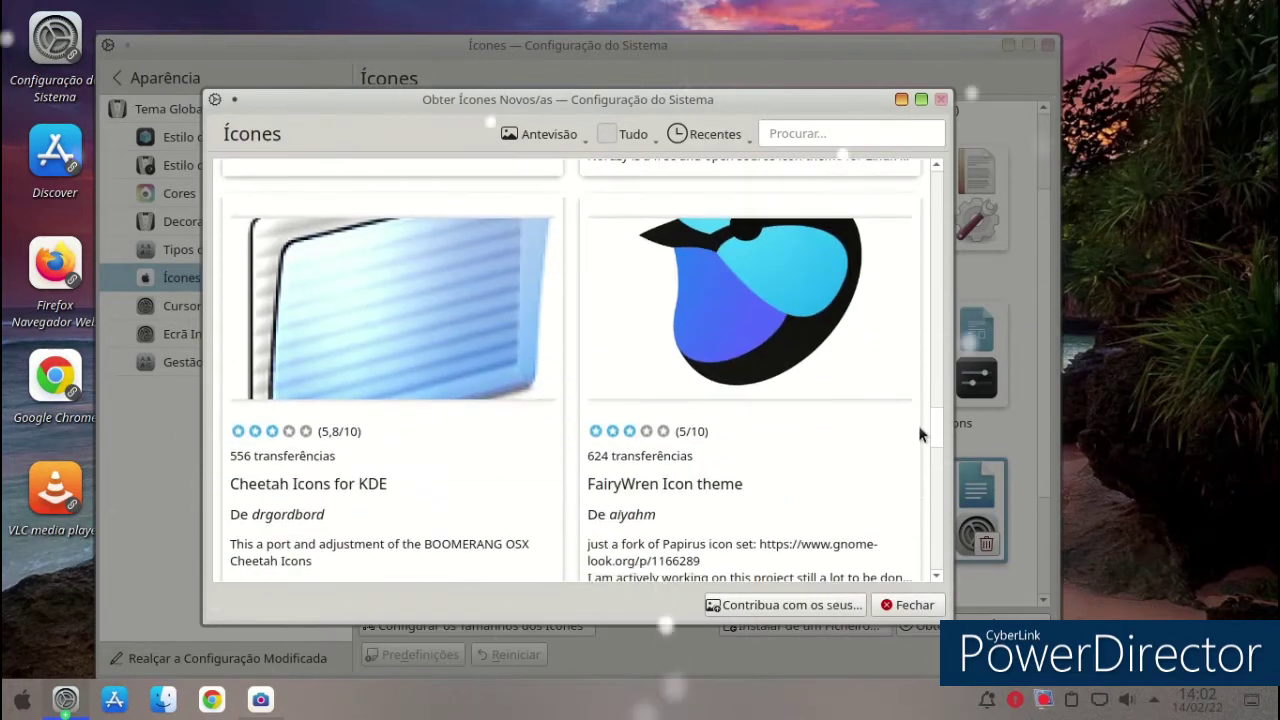
scroll(917, 424, down, 10)
scroll(908, 490, down, 10)
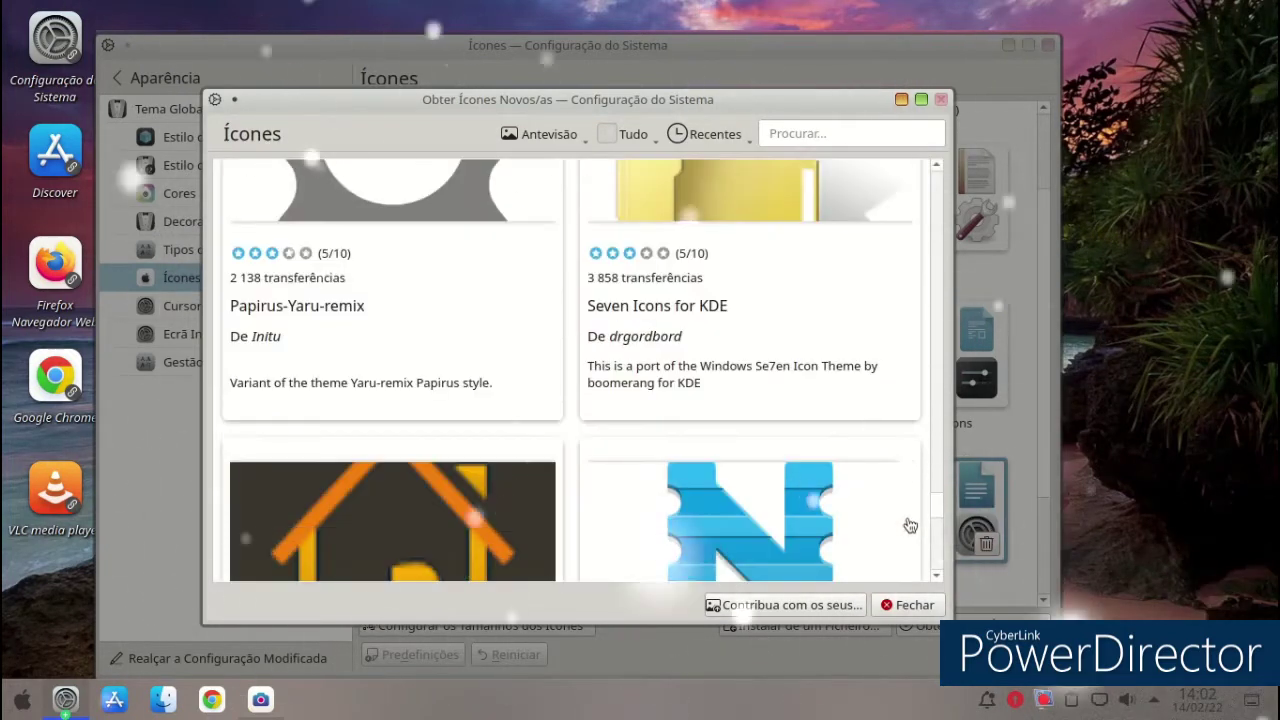
Search the downloadable icon themes for "mac" and look through the matching themes.
mouse_move(845, 177)
click(842, 133)
text(mac)
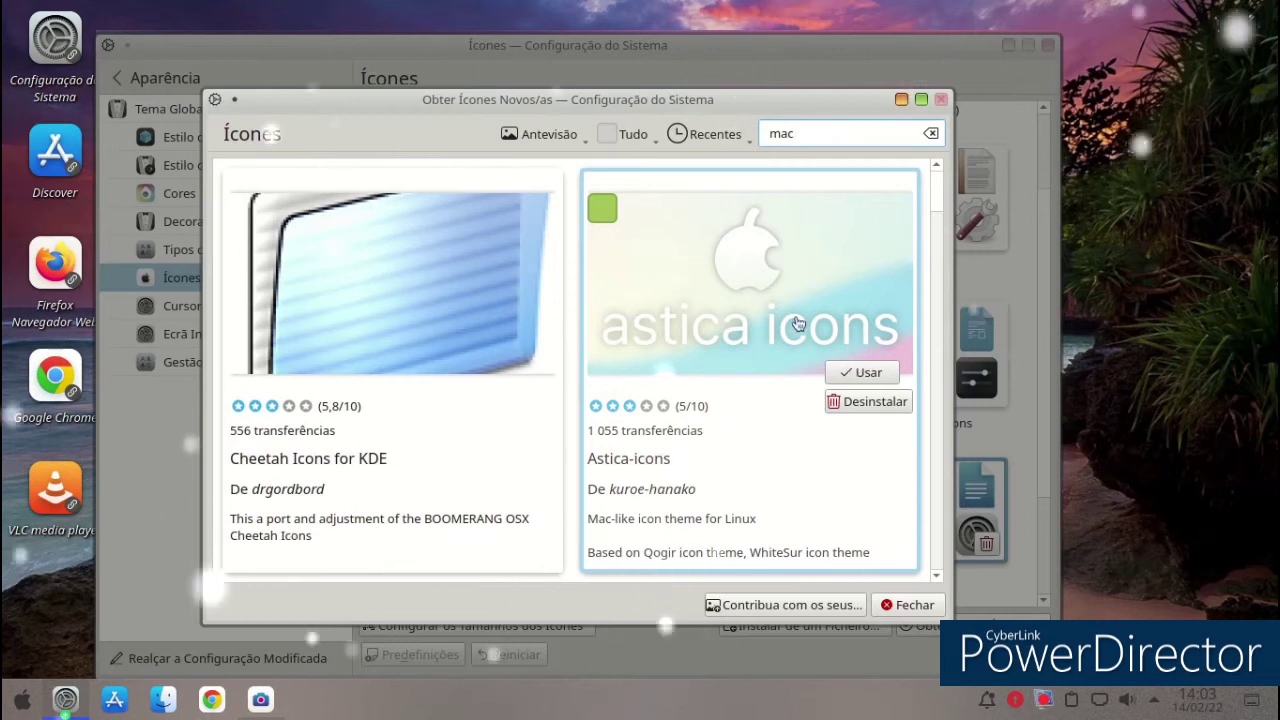
scroll(798, 323, down, 8)
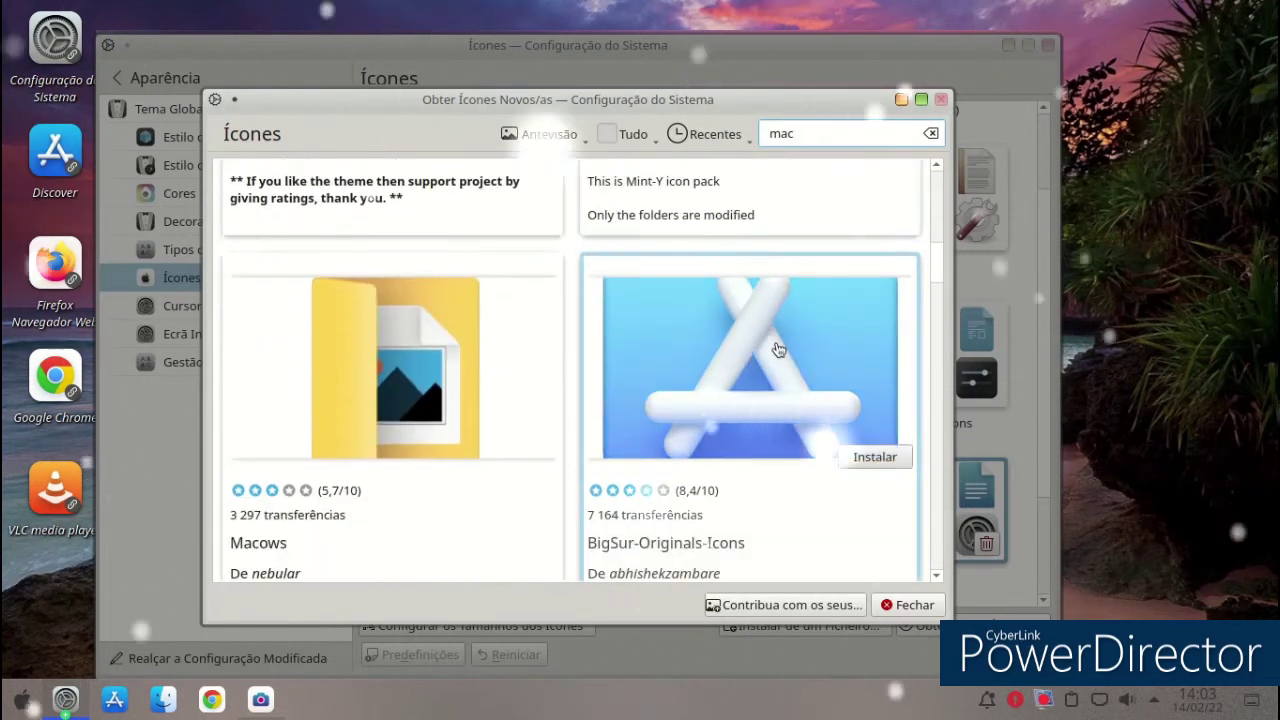
scroll(778, 349, down, 5)
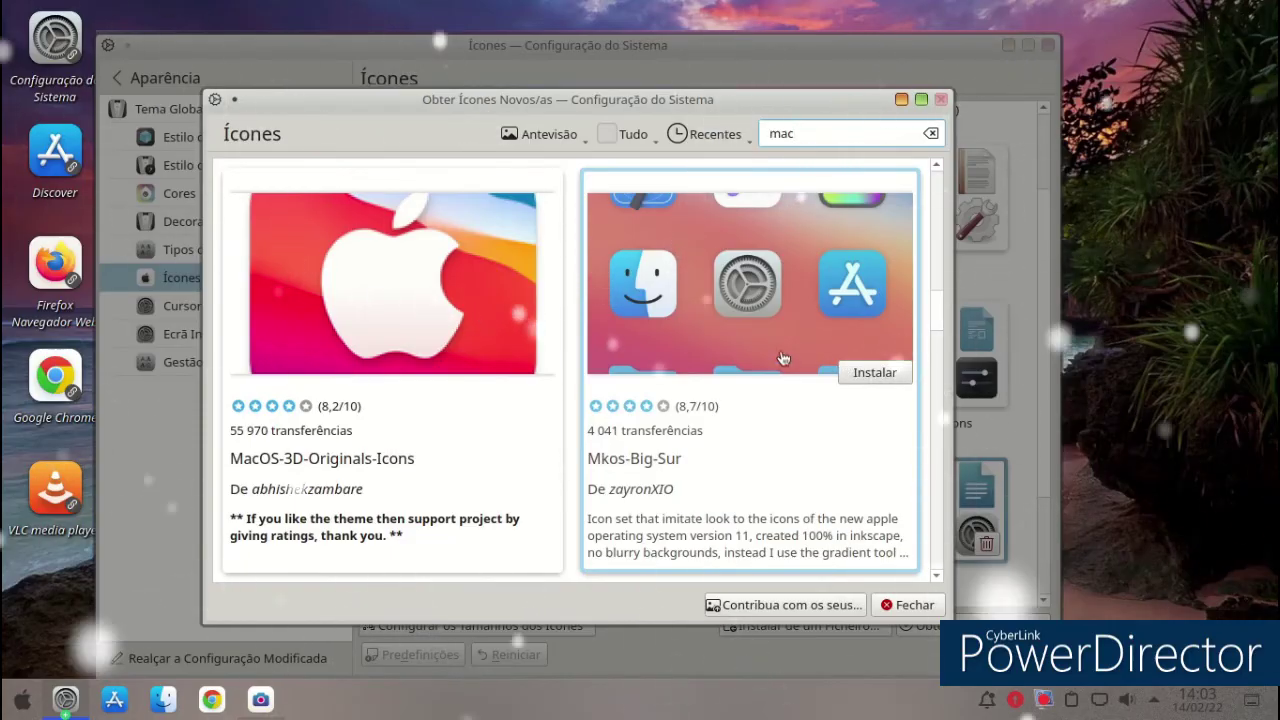
scroll(820, 371, down, 3)
scroll(806, 374, down, 2)
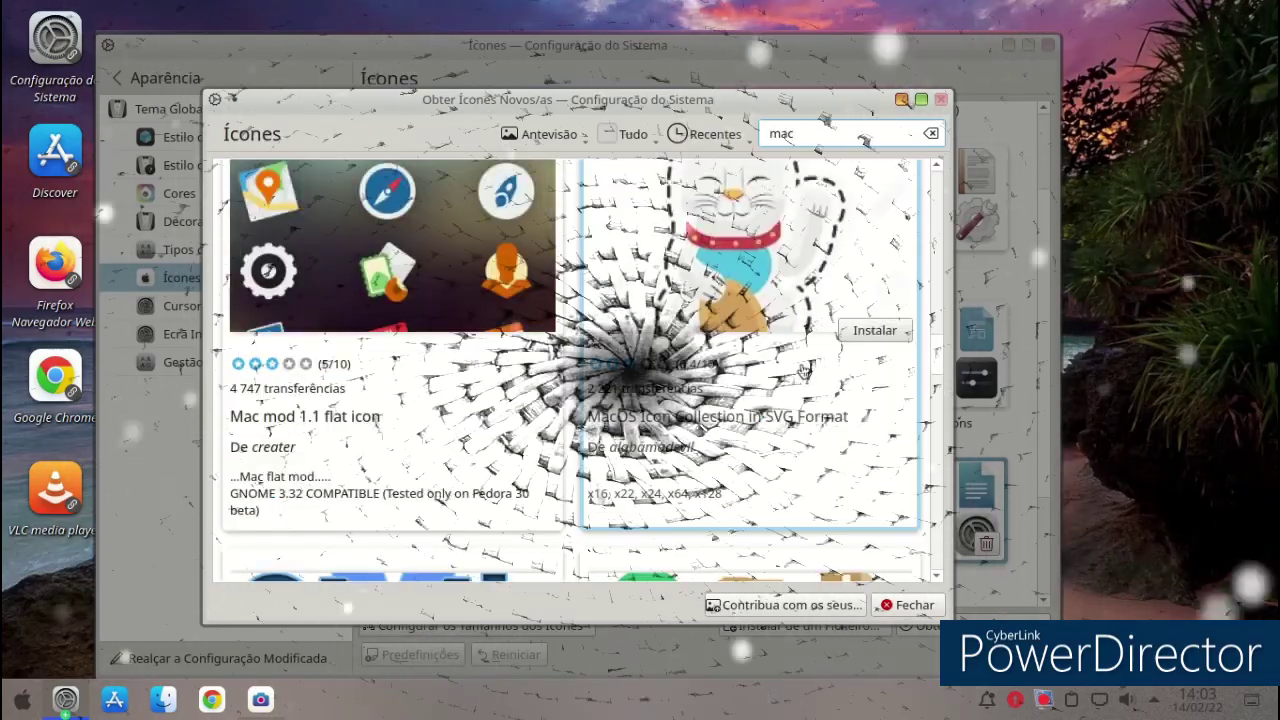